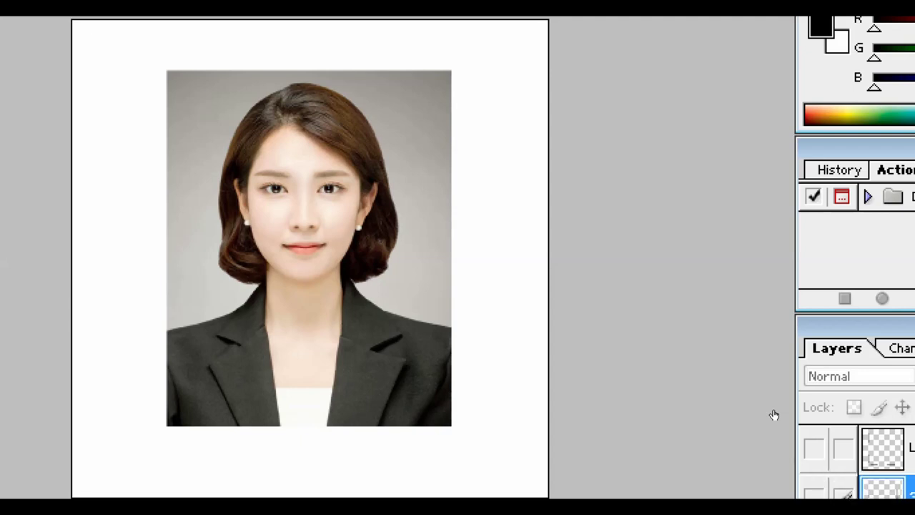
# Show the bracket-lines layer and the 45 mm, 35 mm, 300 Resolution labels layer.
pyautogui.click(775, 415)
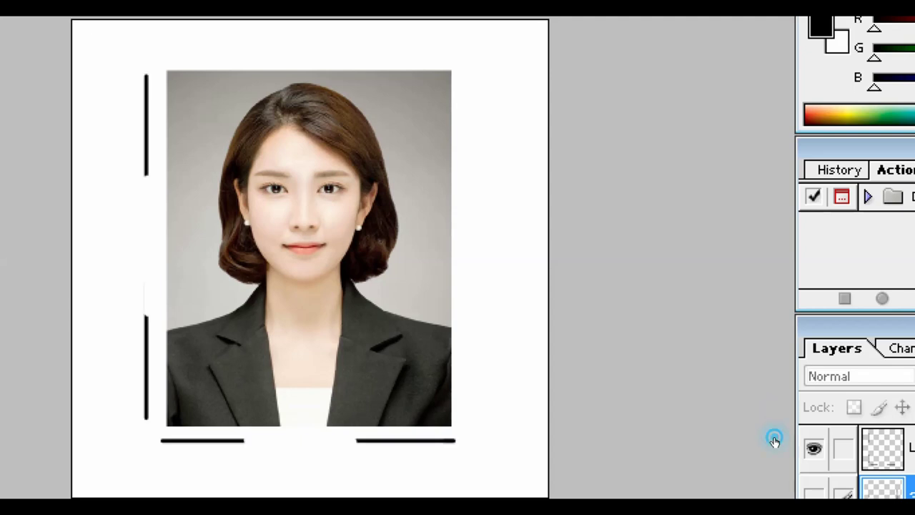
pyautogui.click(775, 439)
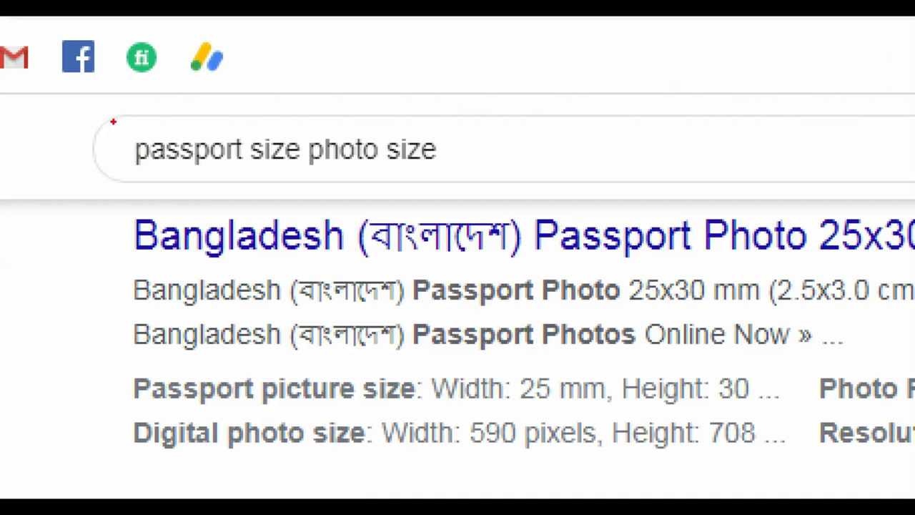
# Mark the 'passport size photo size' query and the visafoto 35x45 mm result in red.
pyautogui.moveTo(113, 121)
pyautogui.mouseDown()
pyautogui.moveTo(303, 184)
pyautogui.moveTo(444, 183)
pyautogui.mouseUp()
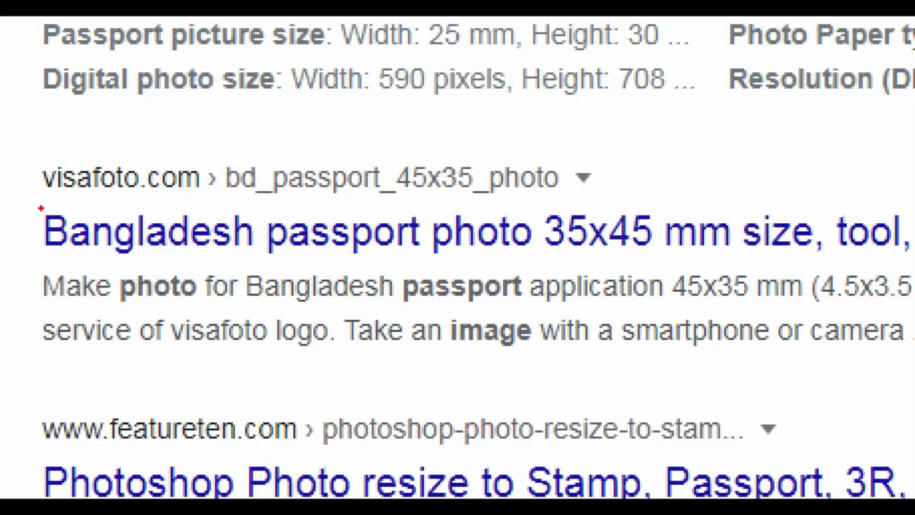
pyautogui.moveTo(34, 202)
pyautogui.mouseDown()
pyautogui.moveTo(112, 209)
pyautogui.moveTo(312, 274)
pyautogui.moveTo(564, 286)
pyautogui.moveTo(694, 261)
pyautogui.moveTo(824, 256)
pyautogui.mouseUp()
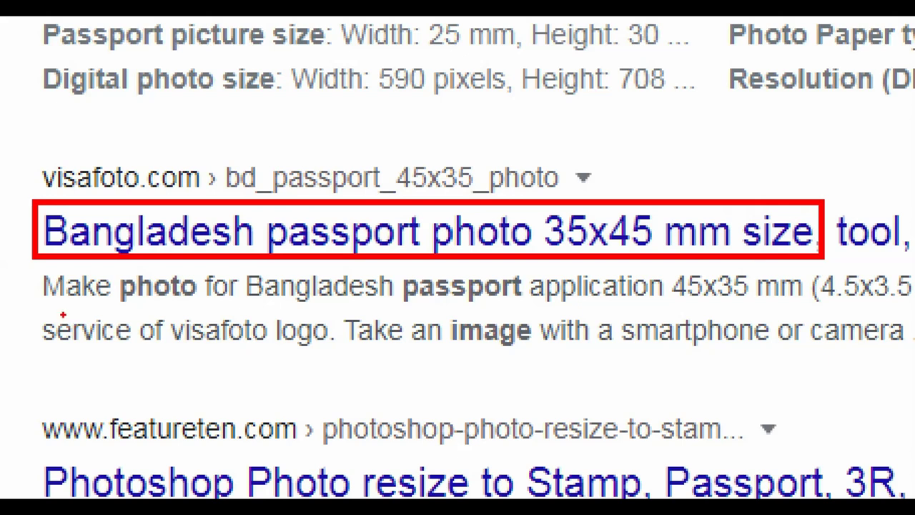
pyautogui.moveTo(47, 305)
pyautogui.mouseDown()
pyautogui.moveTo(69, 297)
pyautogui.moveTo(338, 316)
pyautogui.moveTo(598, 302)
pyautogui.moveTo(719, 316)
pyautogui.moveTo(742, 297)
pyautogui.moveTo(769, 297)
pyautogui.moveTo(862, 312)
pyautogui.moveTo(863, 300)
pyautogui.moveTo(912, 306)
pyautogui.mouseUp()
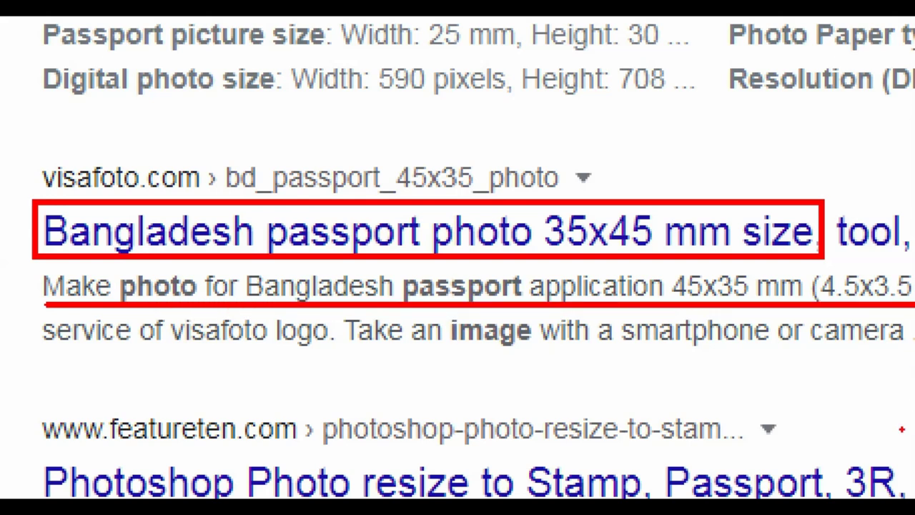
pyautogui.moveTo(805, 267)
pyautogui.mouseDown()
pyautogui.moveTo(844, 296)
pyautogui.moveTo(878, 304)
pyautogui.moveTo(914, 272)
pyautogui.mouseUp()
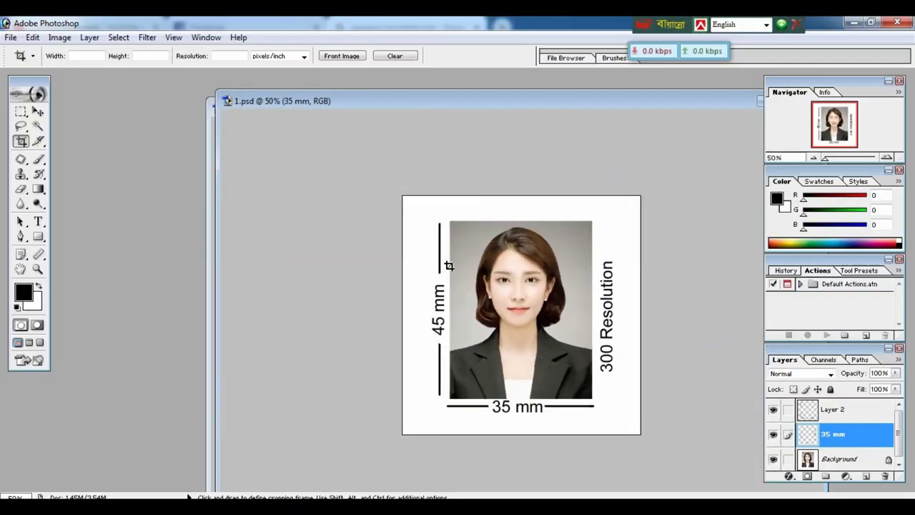
# Bring the tilted-photo document 2.psd to the front, maximized and zoomed in twice.
pyautogui.moveTo(572, 100); pyautogui.dragTo(320, 110)
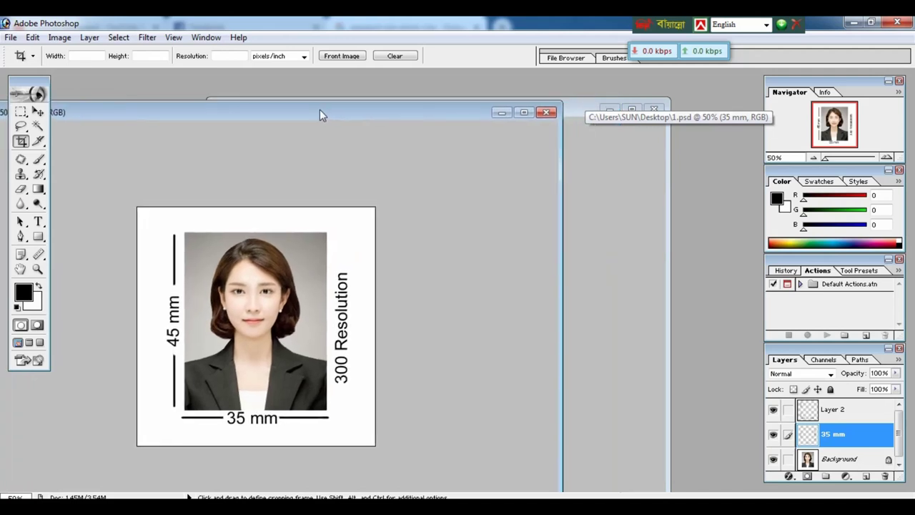
pyautogui.click(612, 186)
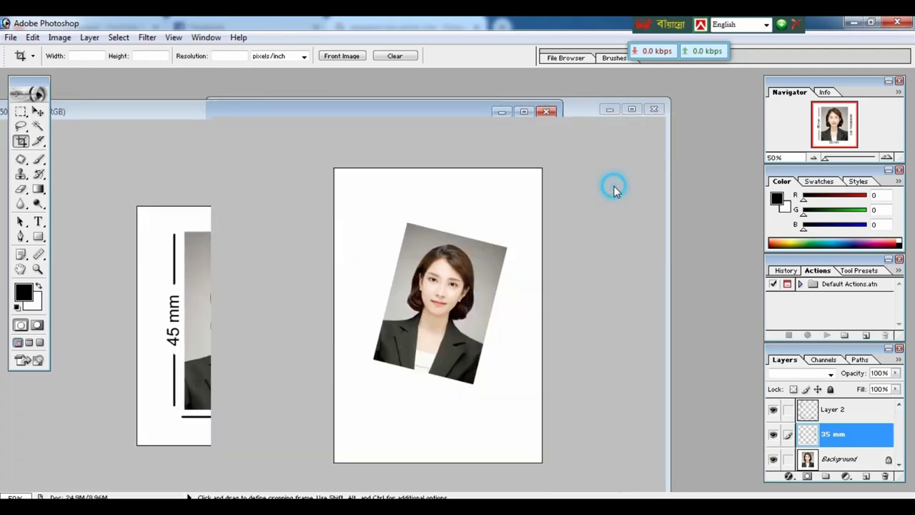
pyautogui.click(630, 111)
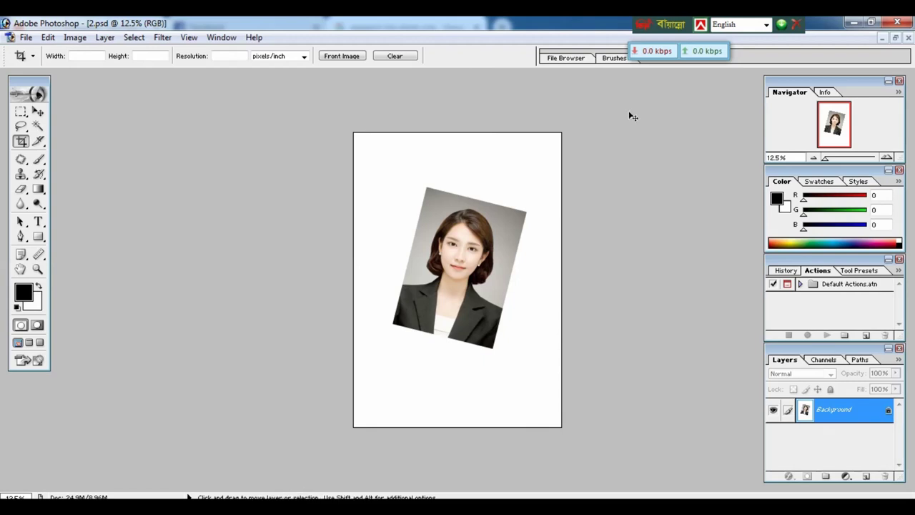
pyautogui.hotkey('ctrl', '+')
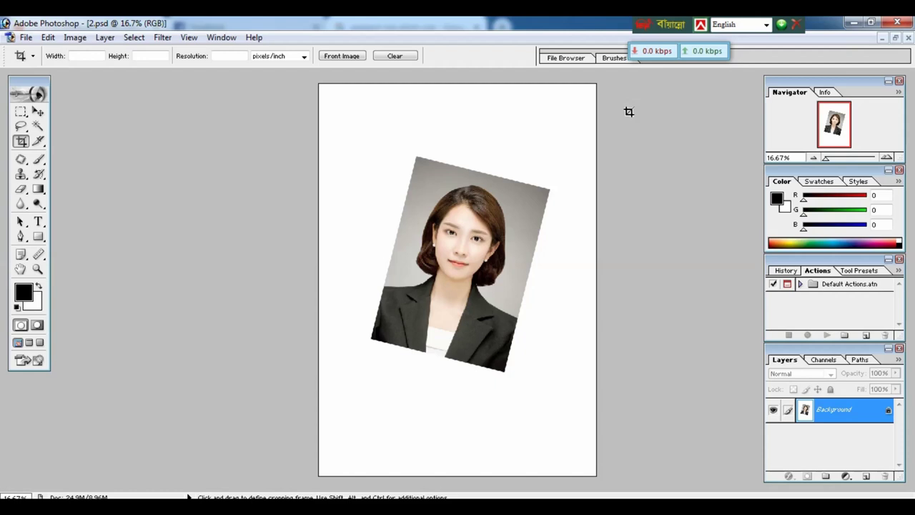
pyautogui.hotkey('ctrl', '+')
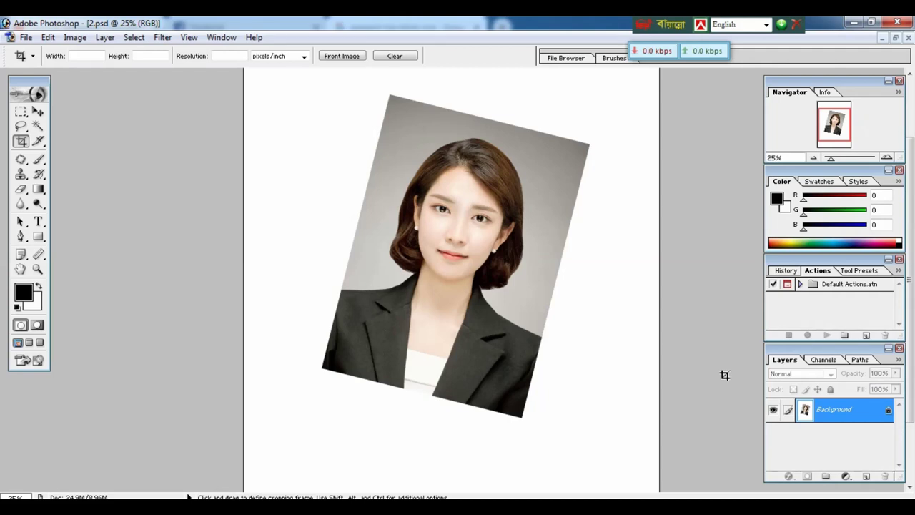
pyautogui.press('i')
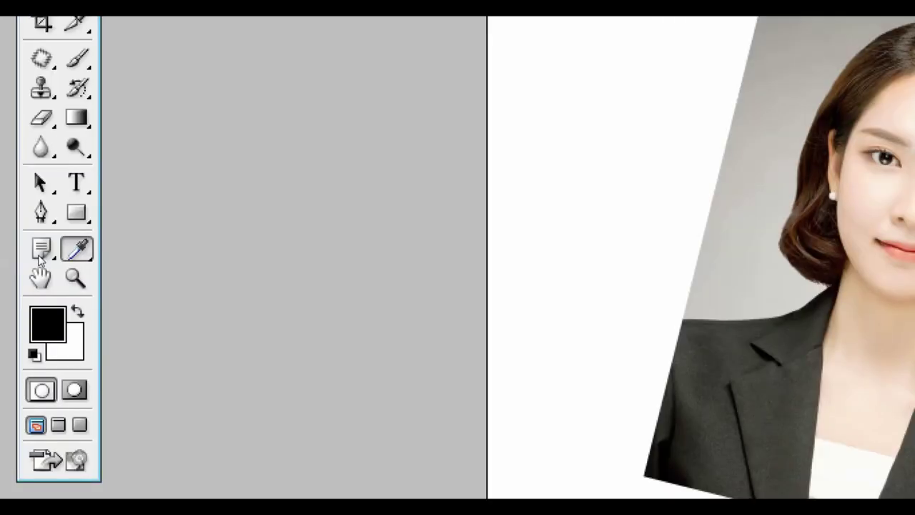
# Measure the photo's top edge with the Measure Tool, reading an angle of -14.3°.
pyautogui.rightClick(115, 227)
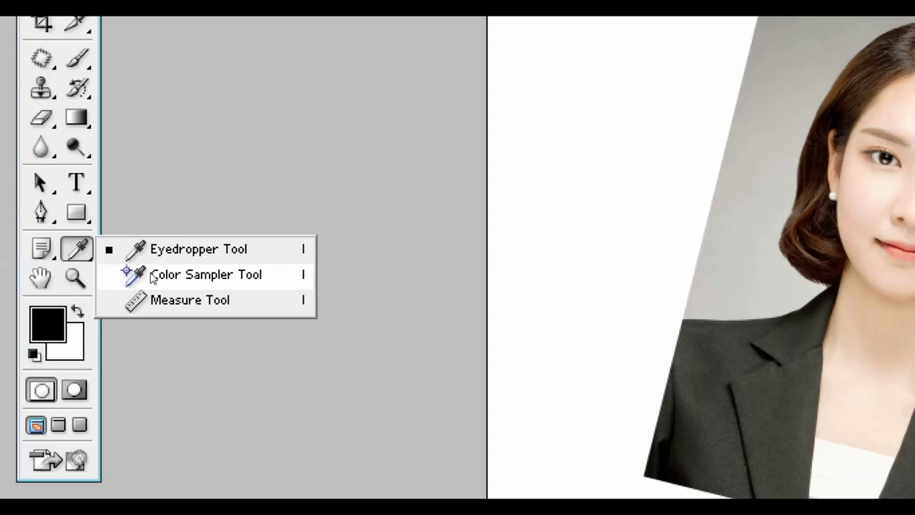
pyautogui.click(104, 281)
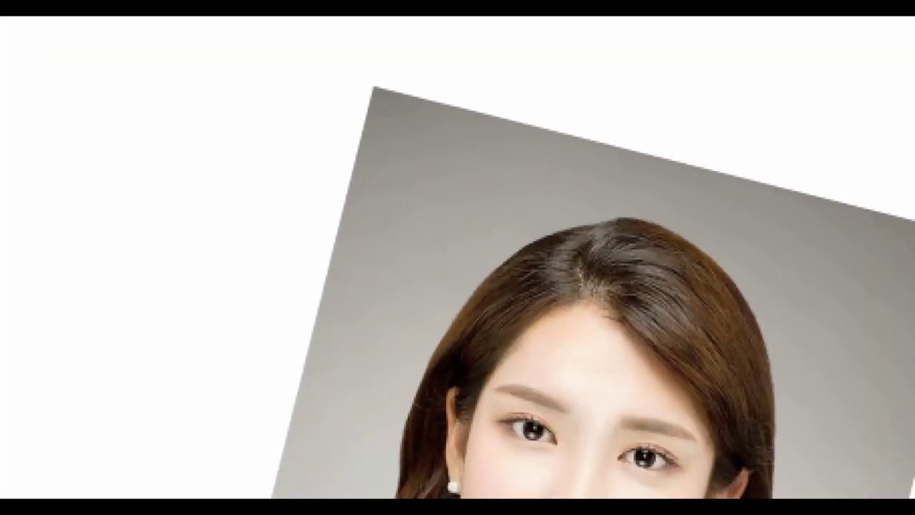
pyautogui.click(396, 96)
pyautogui.click(394, 95)
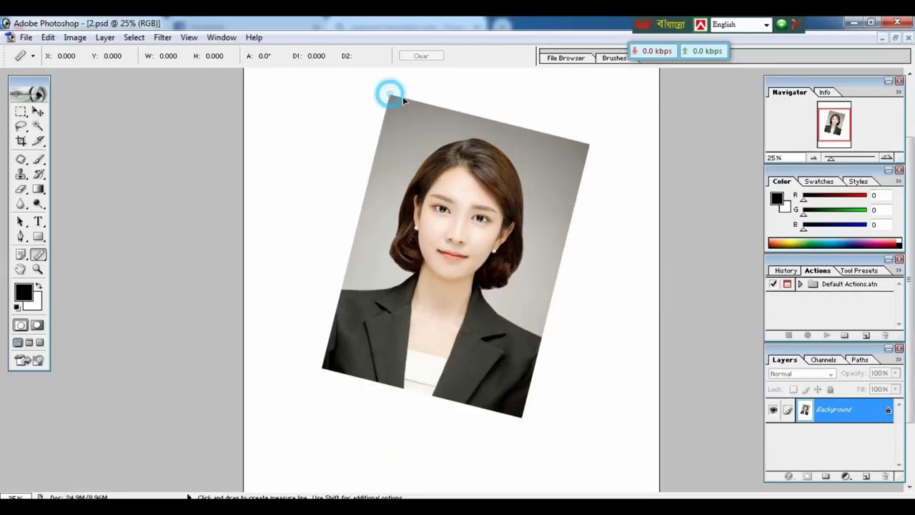
pyautogui.moveTo(390, 94); pyautogui.dragTo(592, 148)
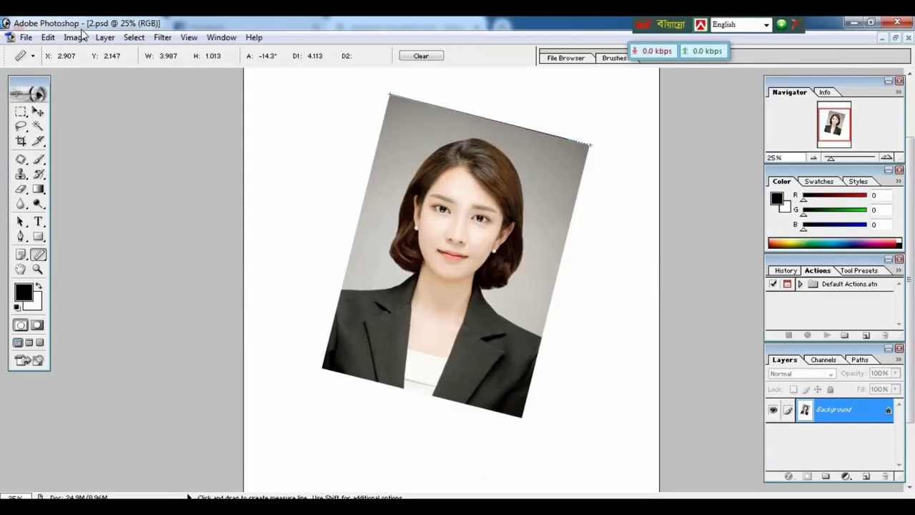
# Rotate the canvas arbitrarily by 14.26° counter-clockwise (°CCW).
pyautogui.click(116, 84)
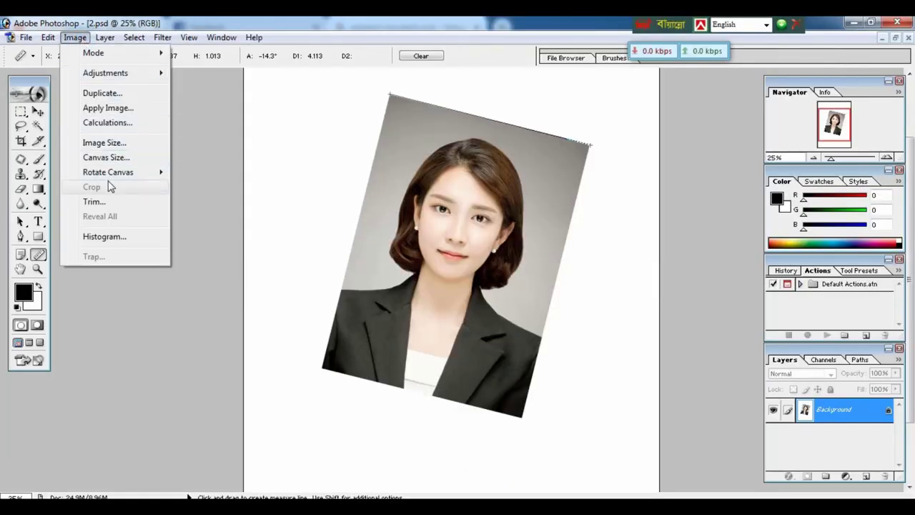
pyautogui.moveTo(115, 180)
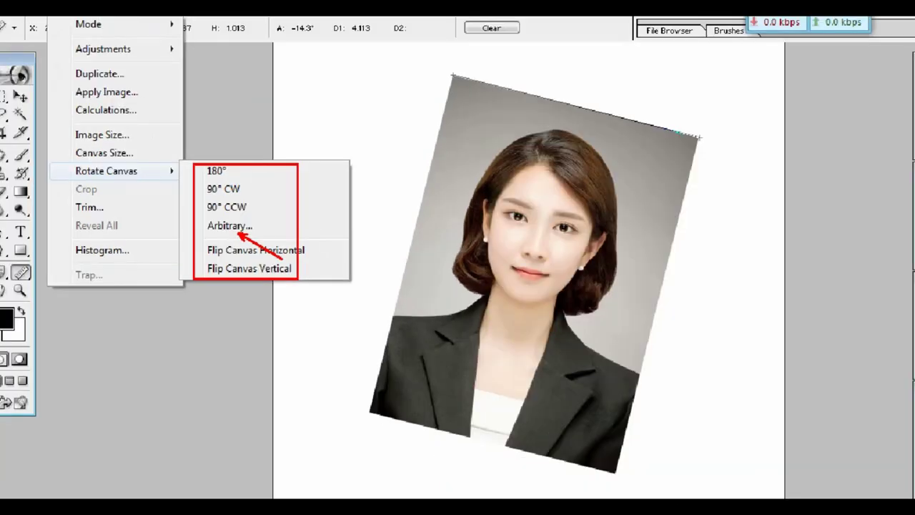
pyautogui.click(397, 297)
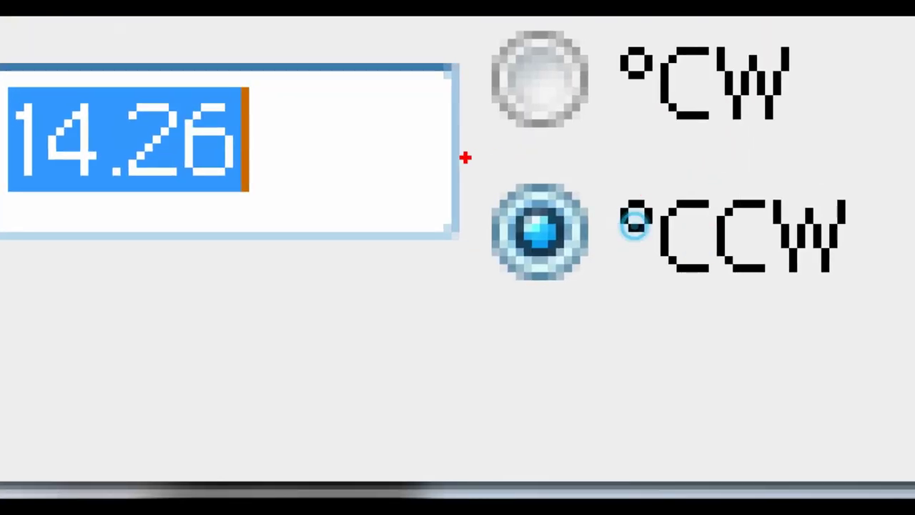
pyautogui.moveTo(466, 155); pyautogui.dragTo(639, 343)
pyautogui.moveTo(636, 216); pyautogui.dragTo(648, 346)
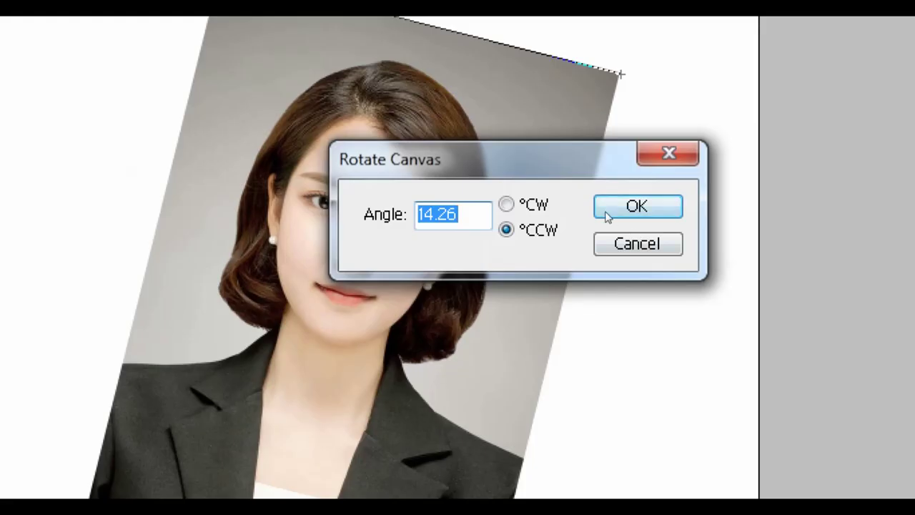
pyautogui.click(605, 210)
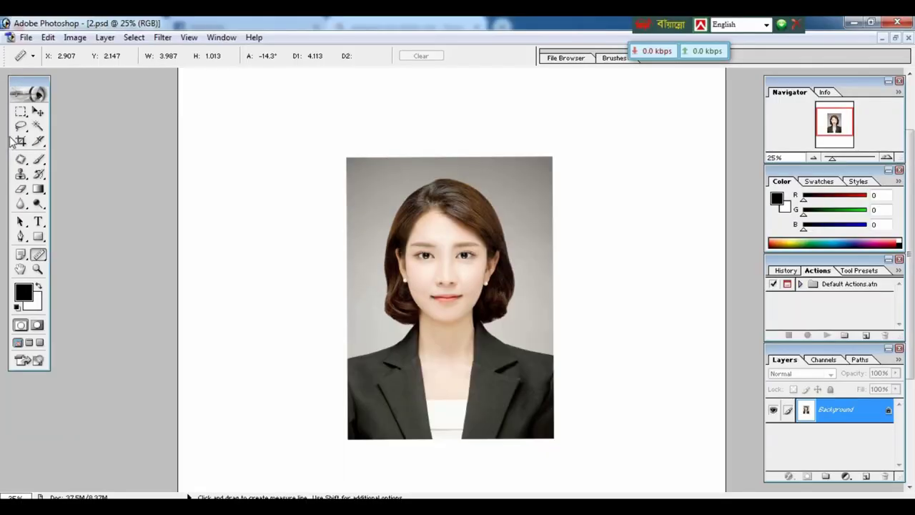
# Set the Crop tool to width 35 mm, height 45 mm and resolution 300.
pyautogui.click(20, 141)
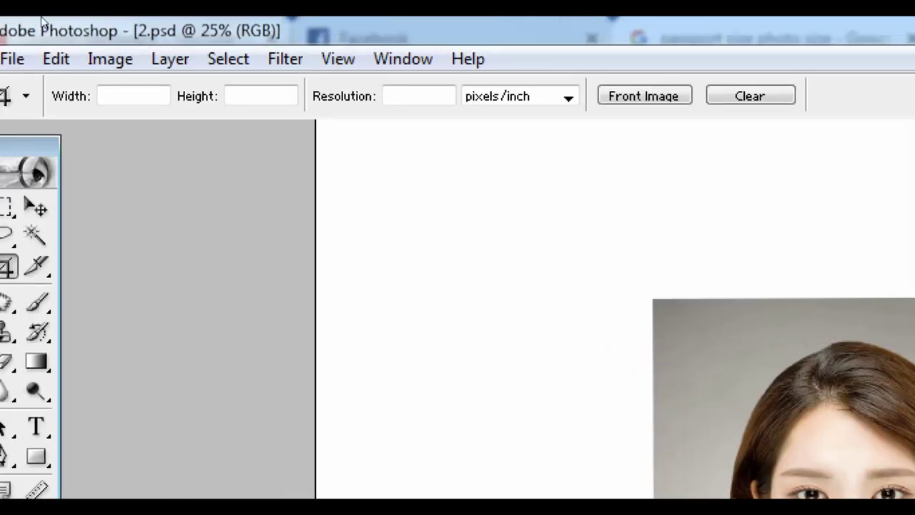
pyautogui.click(77, 57)
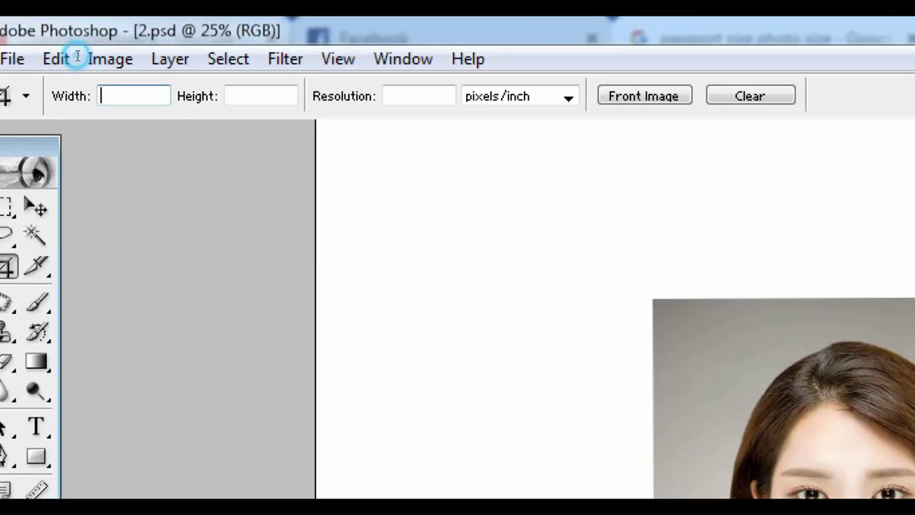
pyautogui.write('35mm')
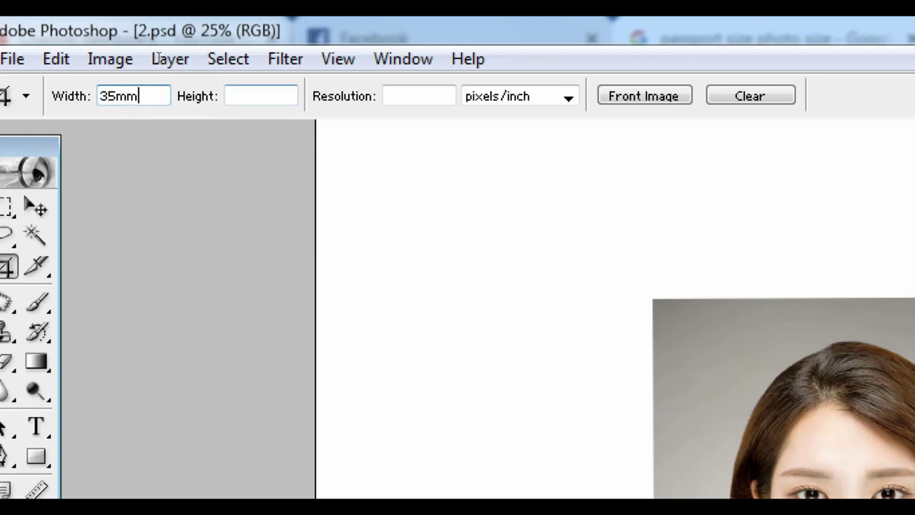
pyautogui.press('Tab')
pyautogui.write('45mm')
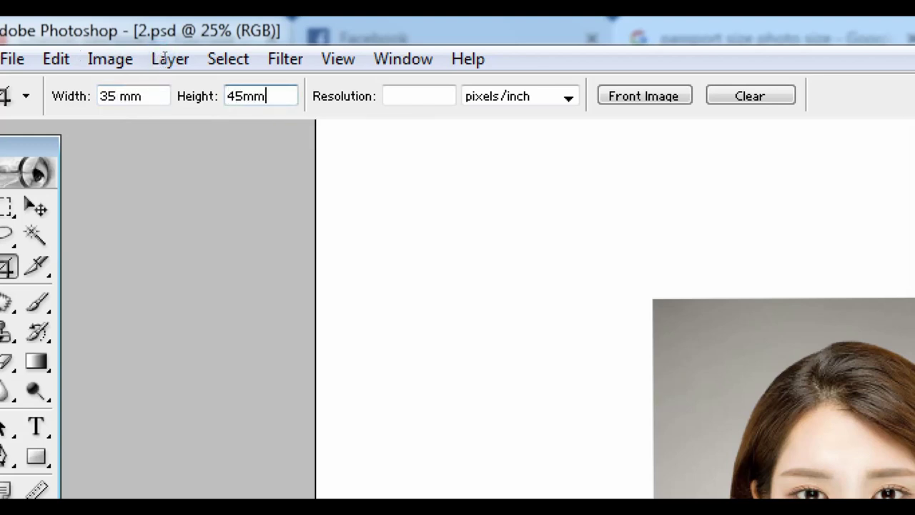
pyautogui.press('Tab')
pyautogui.write('300')
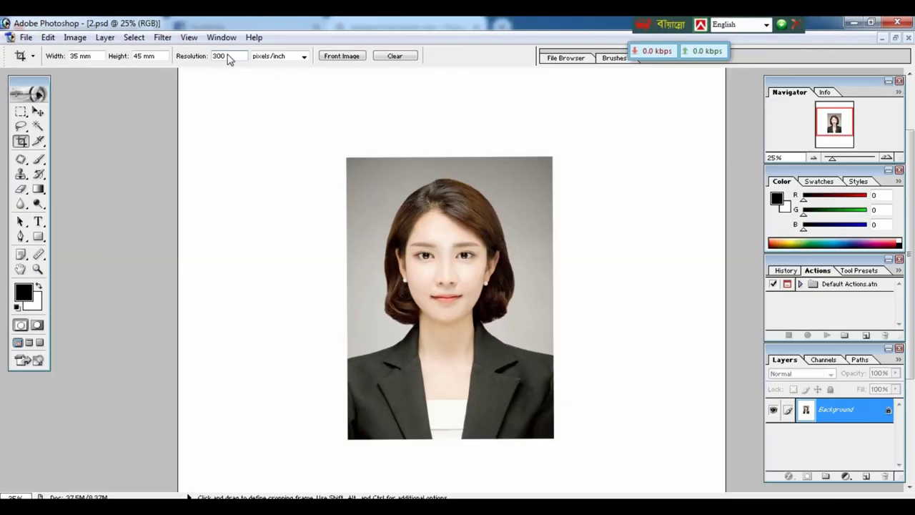
# Crop the portrait to that frame and view it at 100%.
pyautogui.moveTo(350, 172); pyautogui.dragTo(547, 443)
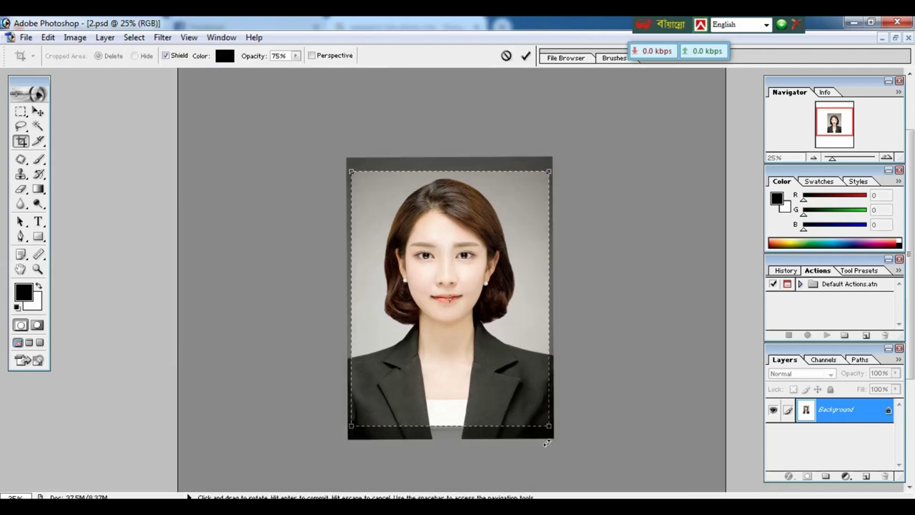
pyautogui.press('Return')
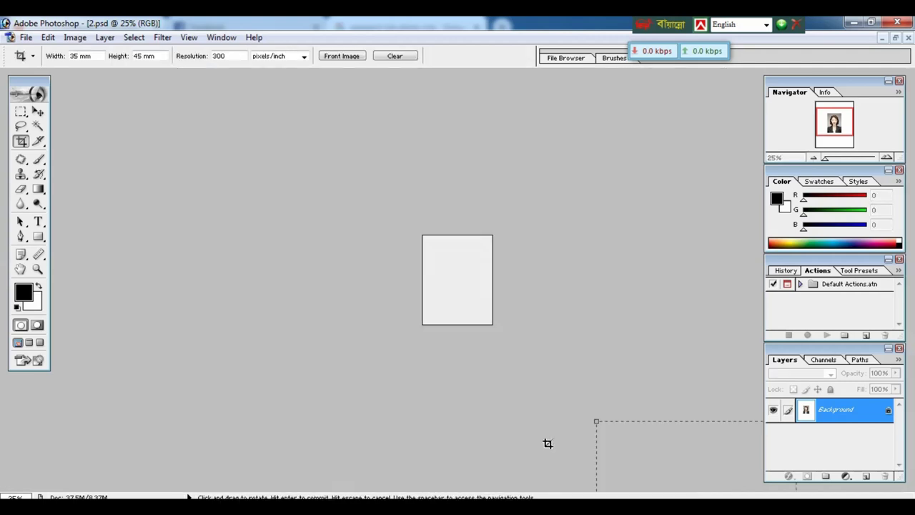
pyautogui.hotkey('ctrl', '+')
pyautogui.hotkey('ctrl', '+')
pyautogui.hotkey('ctrl', '+')
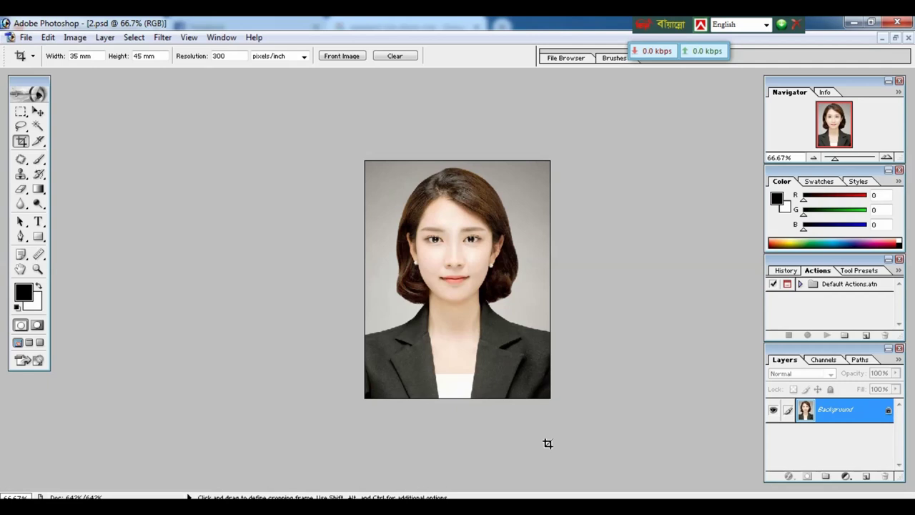
pyautogui.hotkey('ctrl', '+')
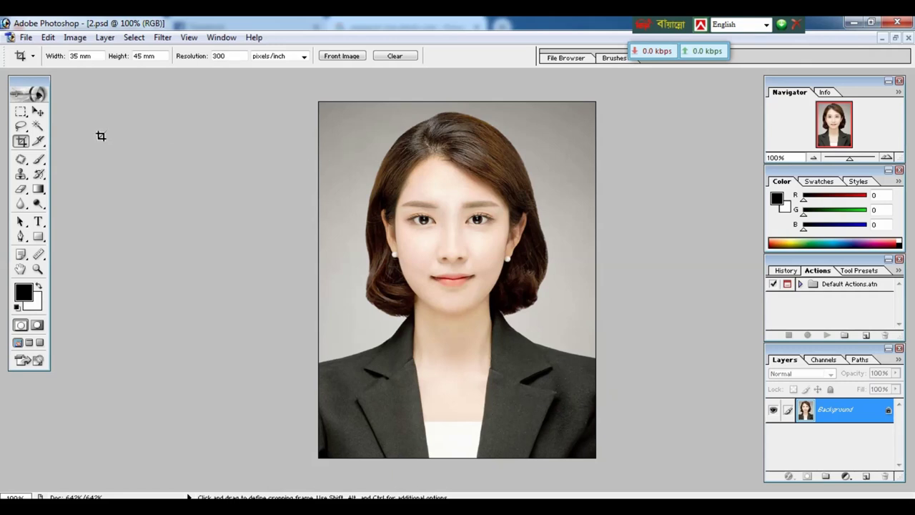
# Select the four grey backdrop areas around the woman with the Magic Wand.
pyautogui.click(38, 126)
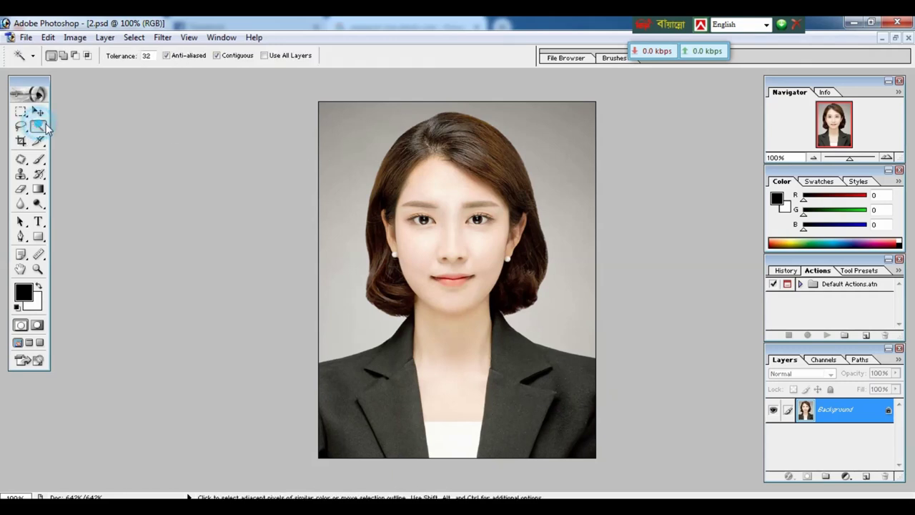
pyautogui.click(346, 160)
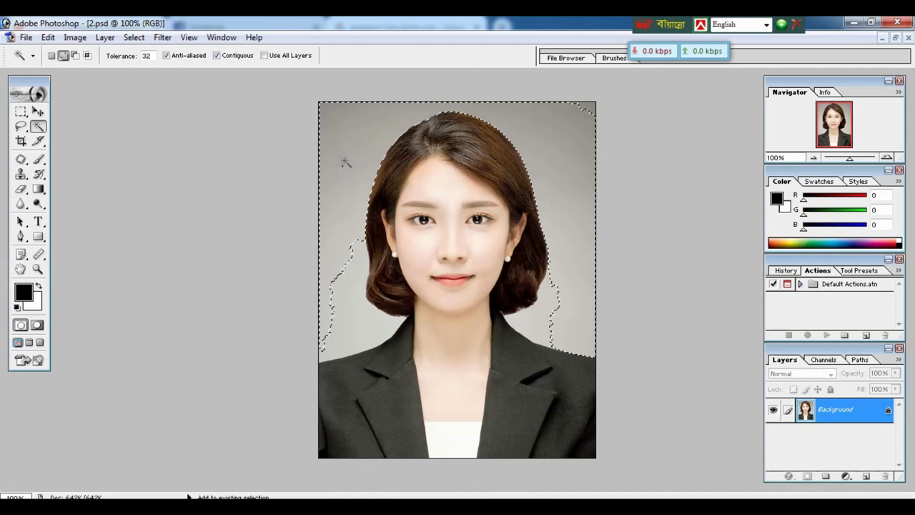
pyautogui.click(349, 288)
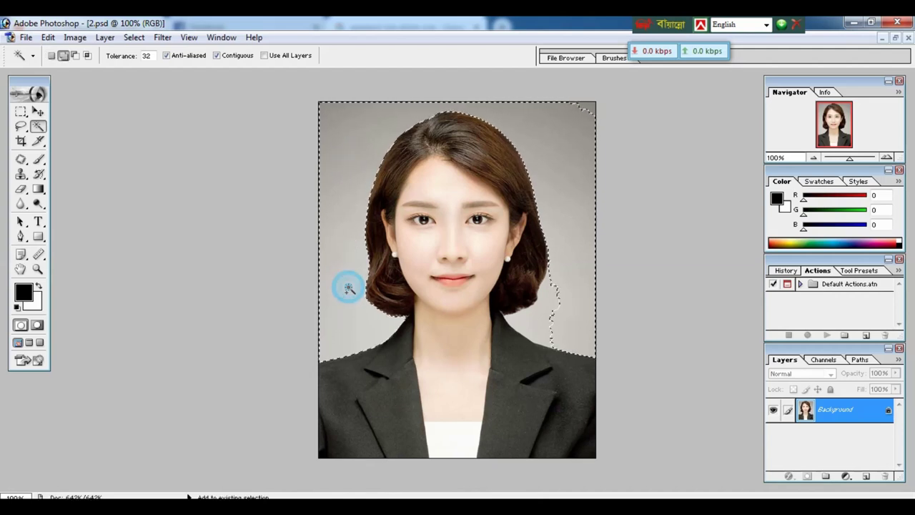
pyautogui.click(550, 320)
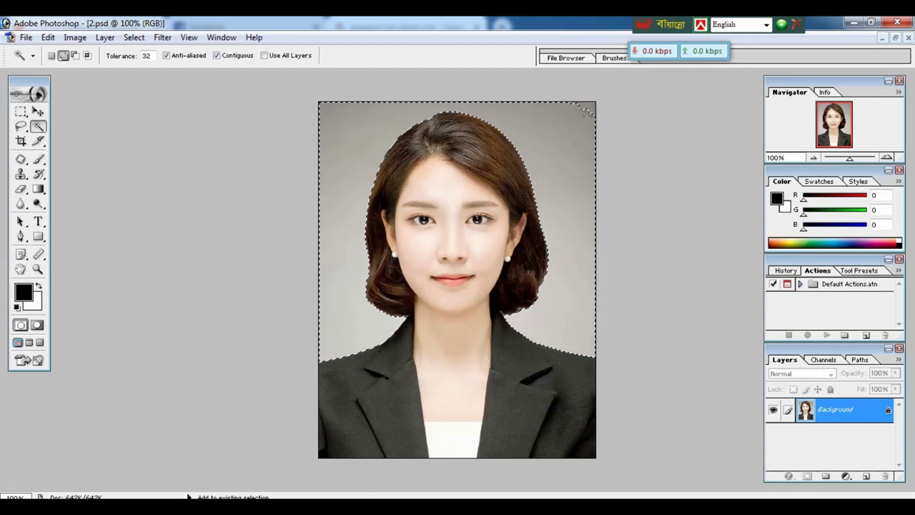
pyautogui.click(587, 111)
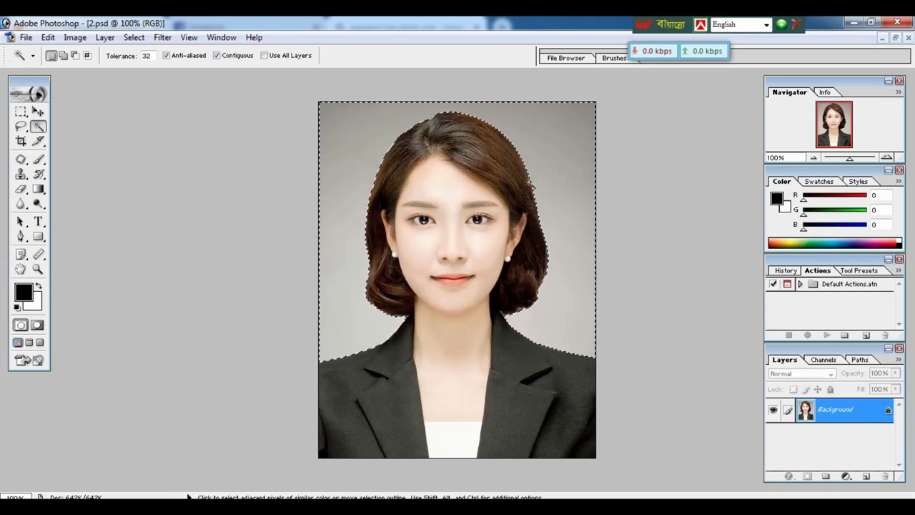
# Bring up the Feather Selection dialog from the selection's context menu.
pyautogui.rightClick(530, 185)
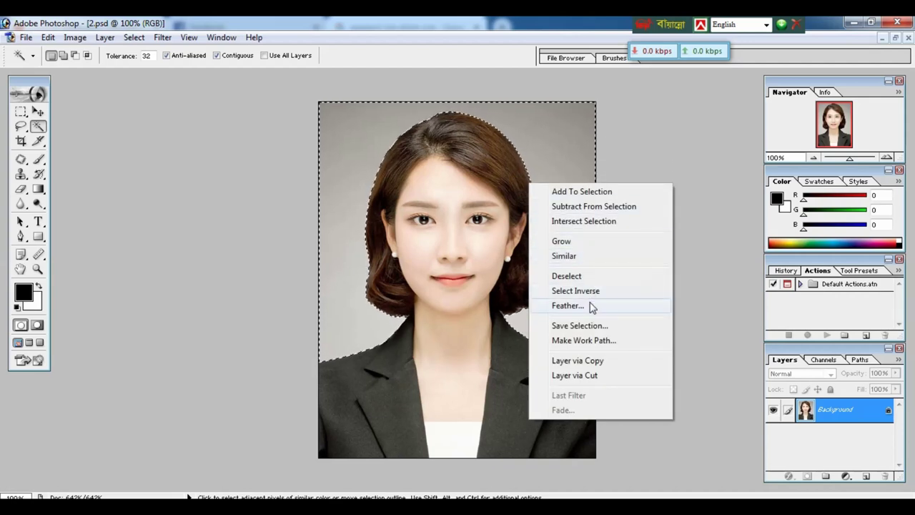
pyautogui.press('alt')
pyautogui.rightClick(562, 308)
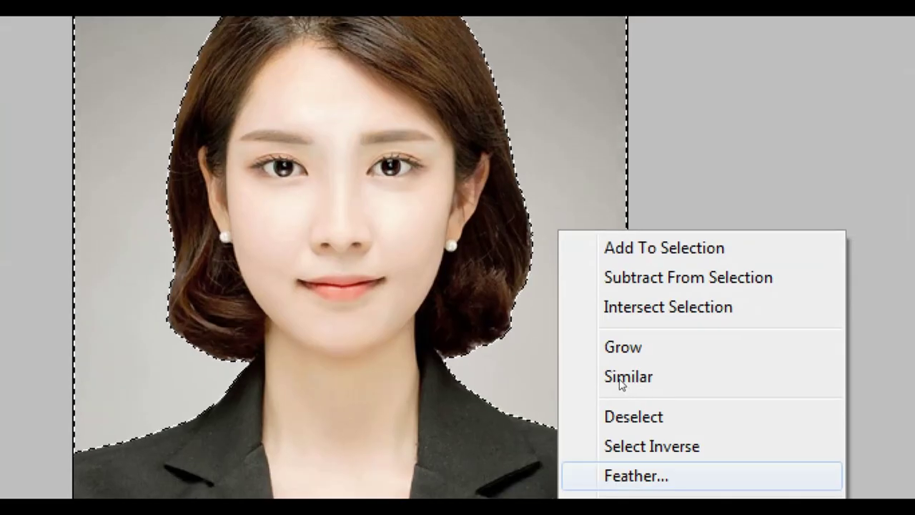
pyautogui.press('Return')
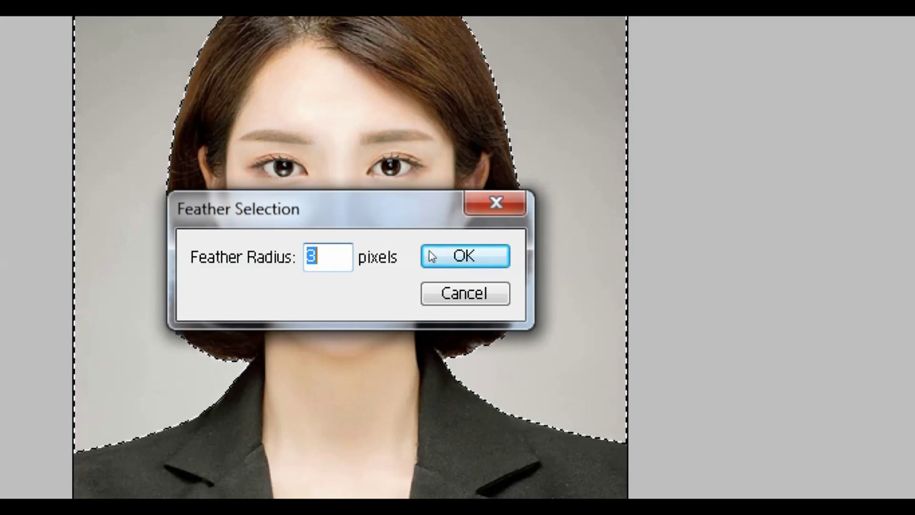
# Apply a 3-pixel feather radius to the backdrop selection.
pyautogui.click(499, 264)
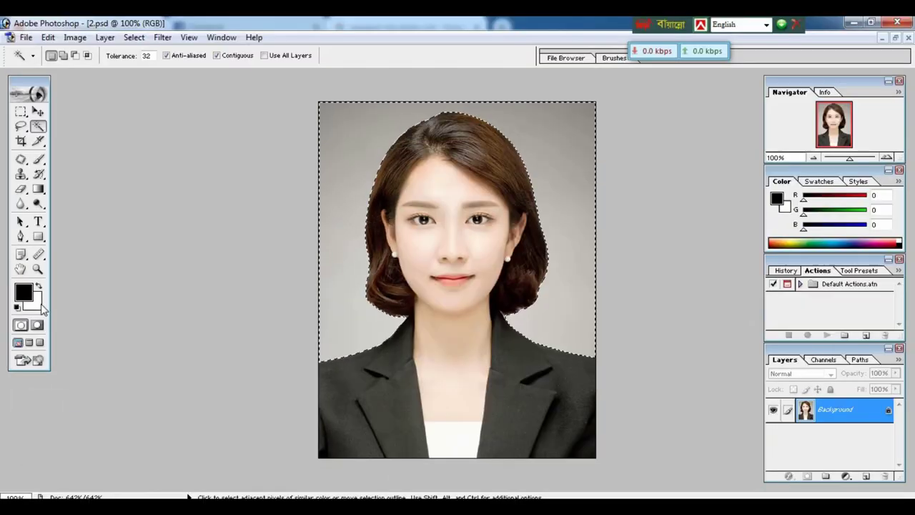
# Set the background colour to blue 1340A5 and fill the selected backdrop with it.
pyautogui.click(36, 303)
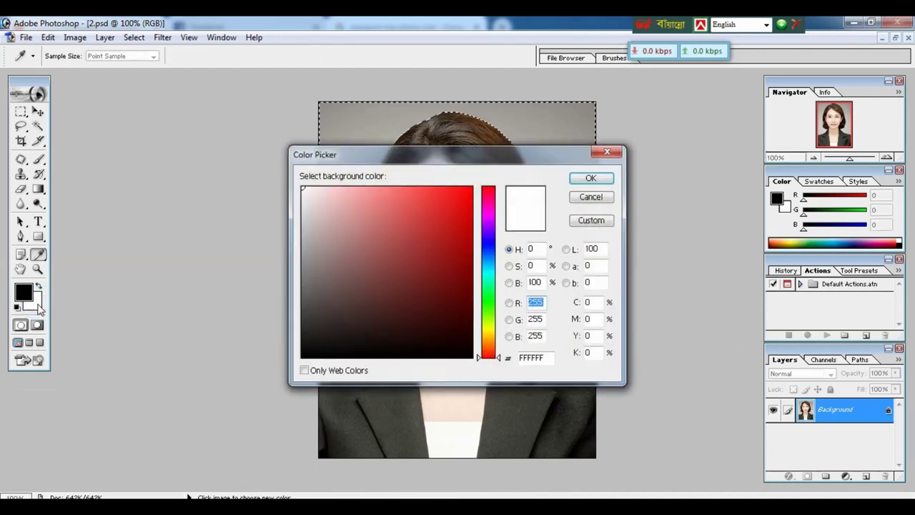
pyautogui.click(485, 252)
pyautogui.click(453, 247)
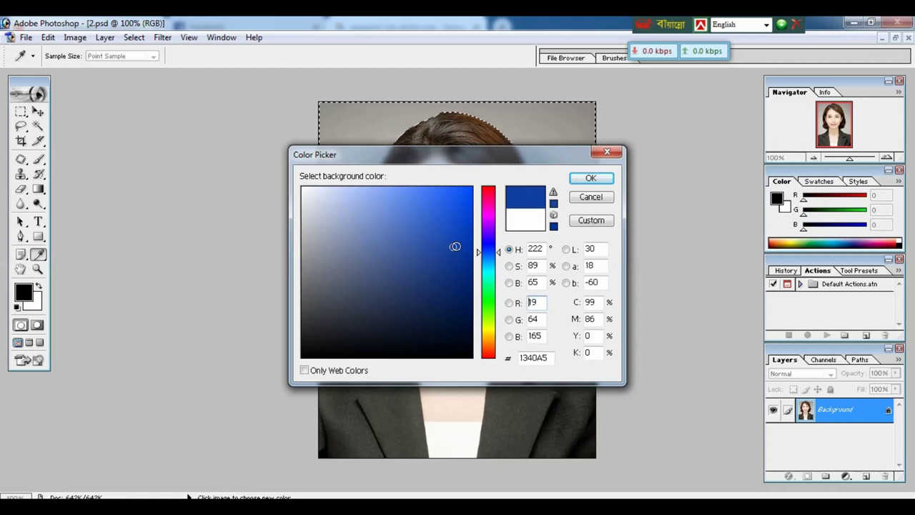
pyautogui.click(592, 179)
pyautogui.press('w')
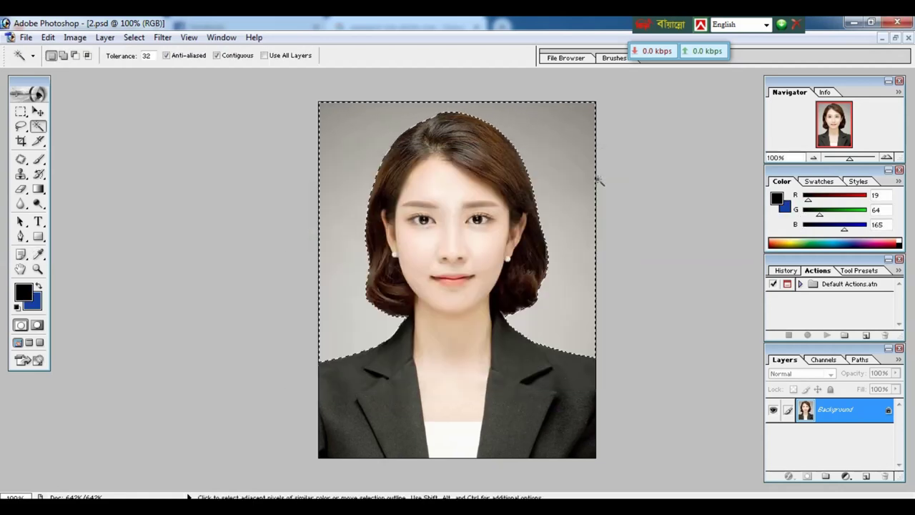
pyautogui.press('Delete')
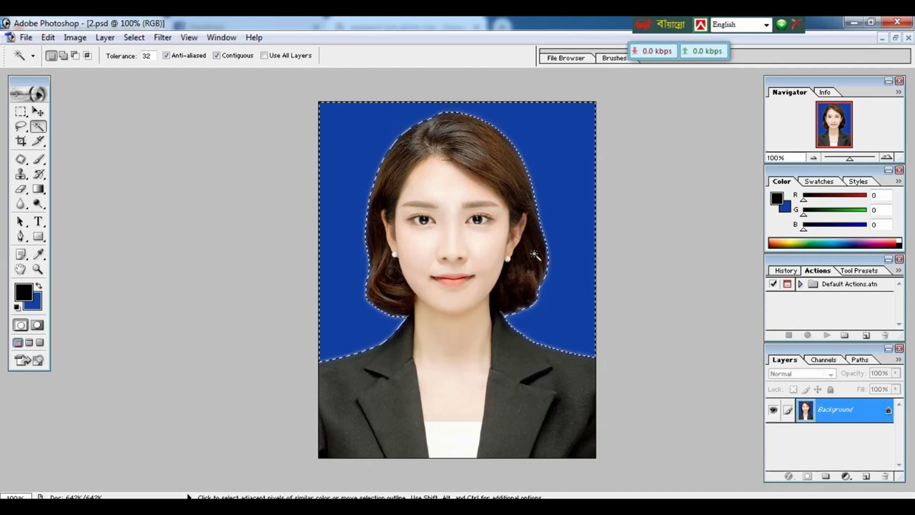
# Deselect the backdrop and turn off Contiguous in the Magic Wand options.
pyautogui.hotkey('ctrl', 'd')
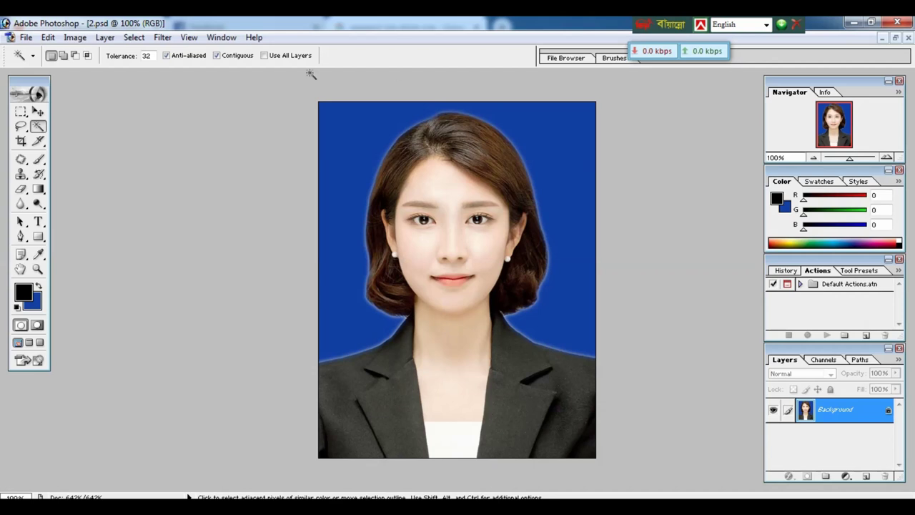
pyautogui.click(217, 55)
# Apply the JPEG Clean Up filter at Smoothness 41, checking the eyes and hair in the preview.
pyautogui.click(166, 38)
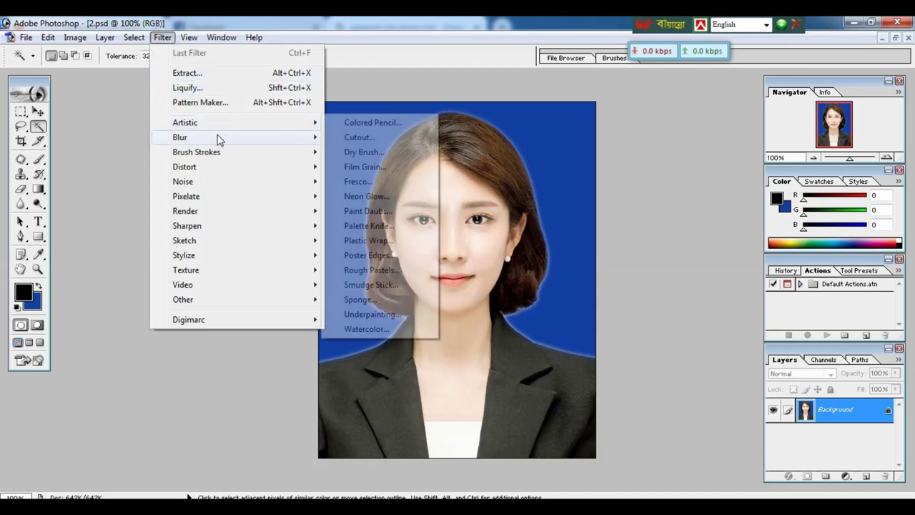
pyautogui.moveTo(210, 184)
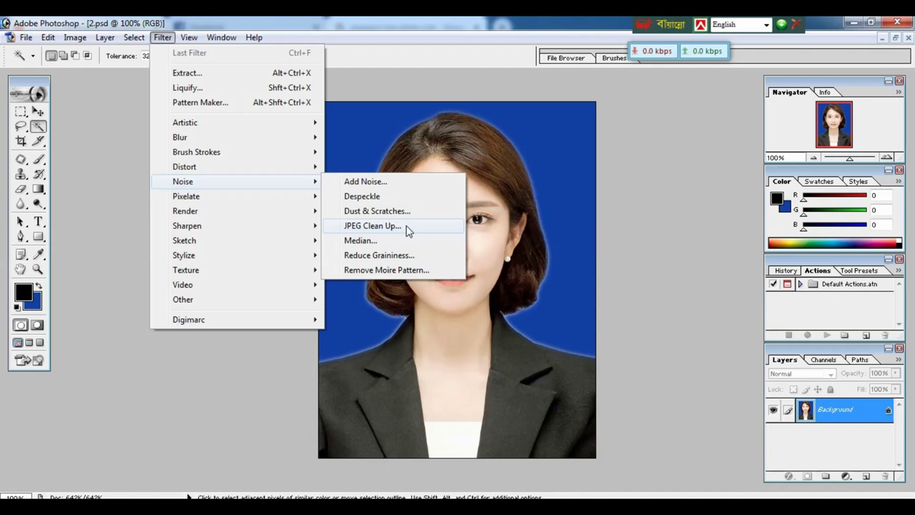
pyautogui.click(386, 226)
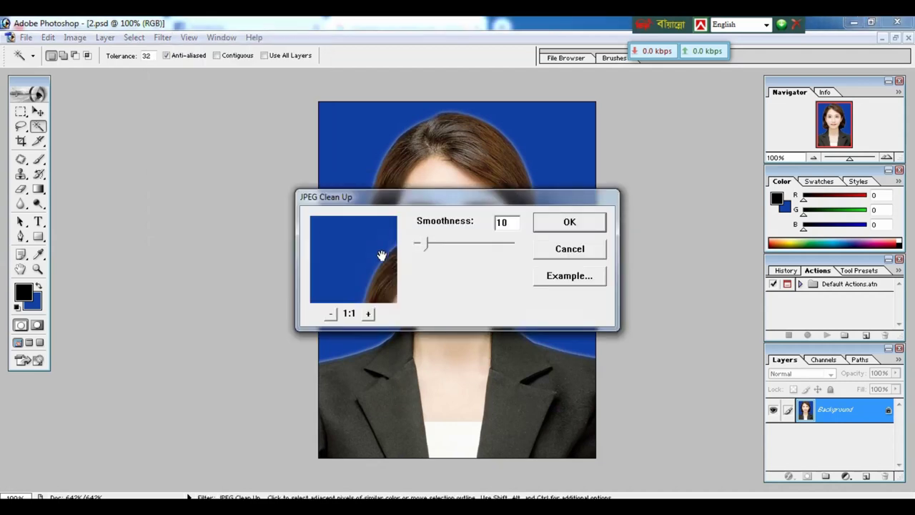
pyautogui.moveTo(382, 256); pyautogui.dragTo(340, 246)
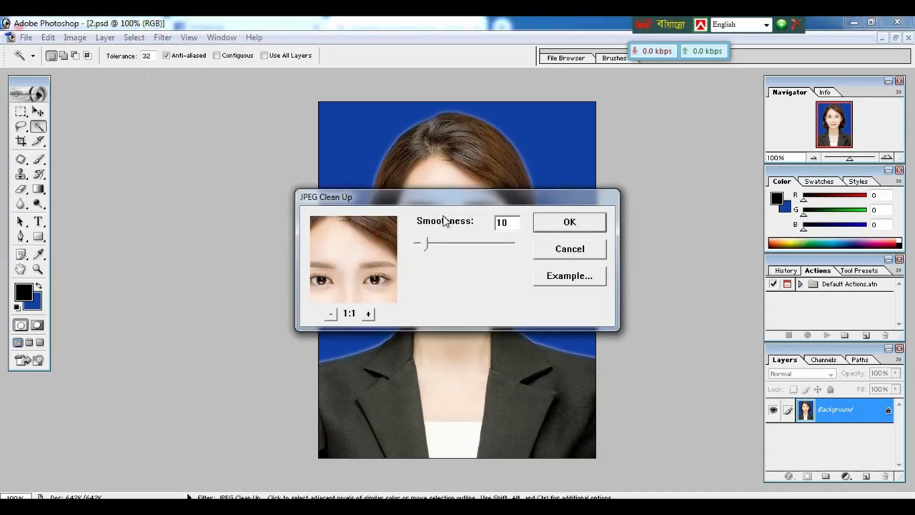
pyautogui.moveTo(468, 194); pyautogui.dragTo(471, 175)
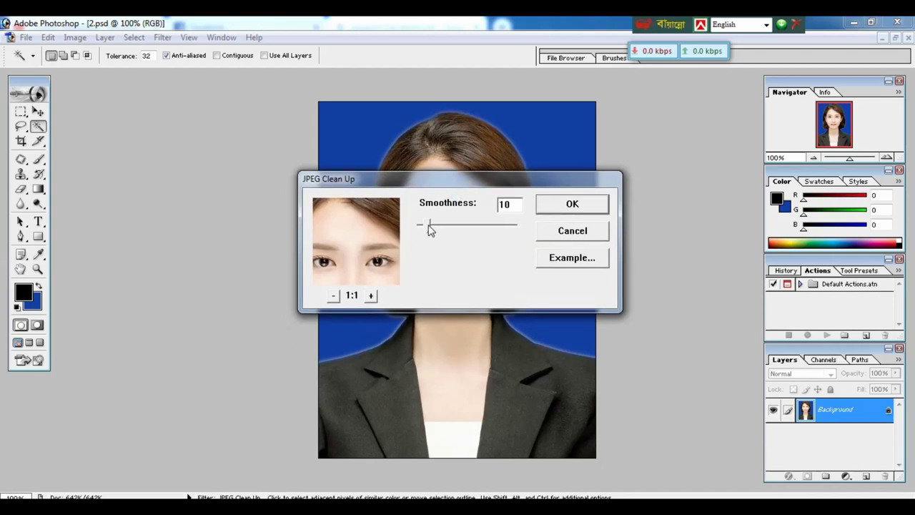
pyautogui.moveTo(428, 227); pyautogui.dragTo(457, 233)
pyautogui.moveTo(458, 230); pyautogui.dragTo(452, 230)
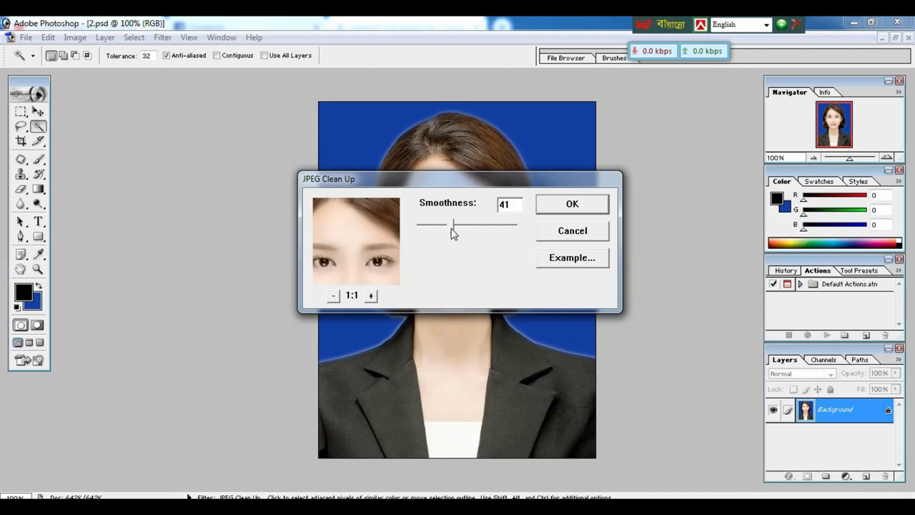
pyautogui.click(558, 205)
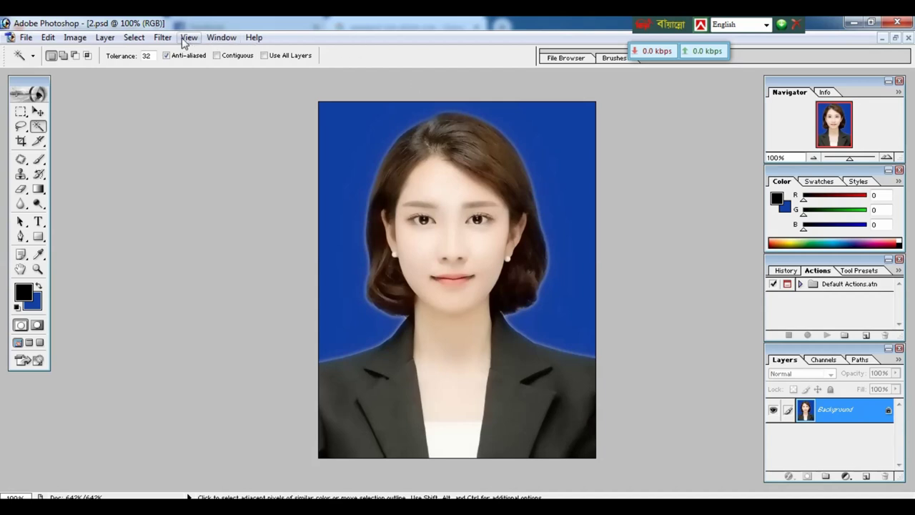
pyautogui.click(163, 37)
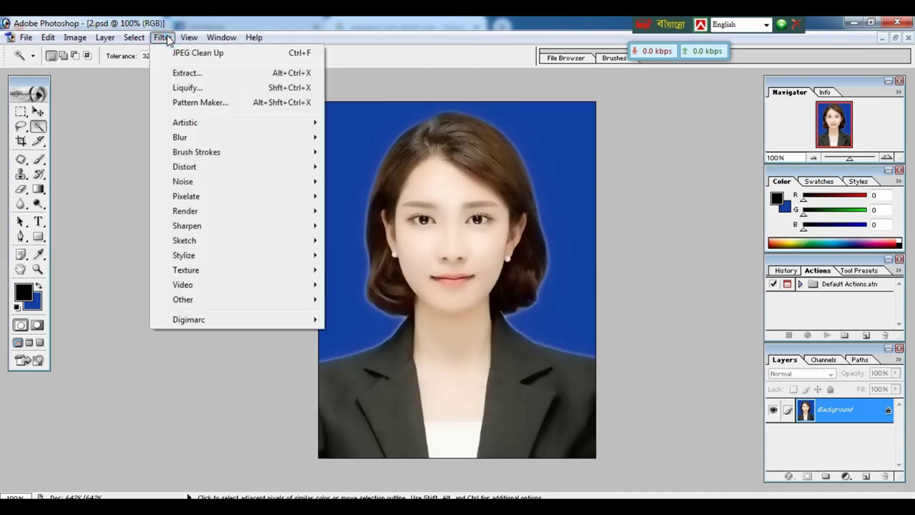
pyautogui.click(197, 181)
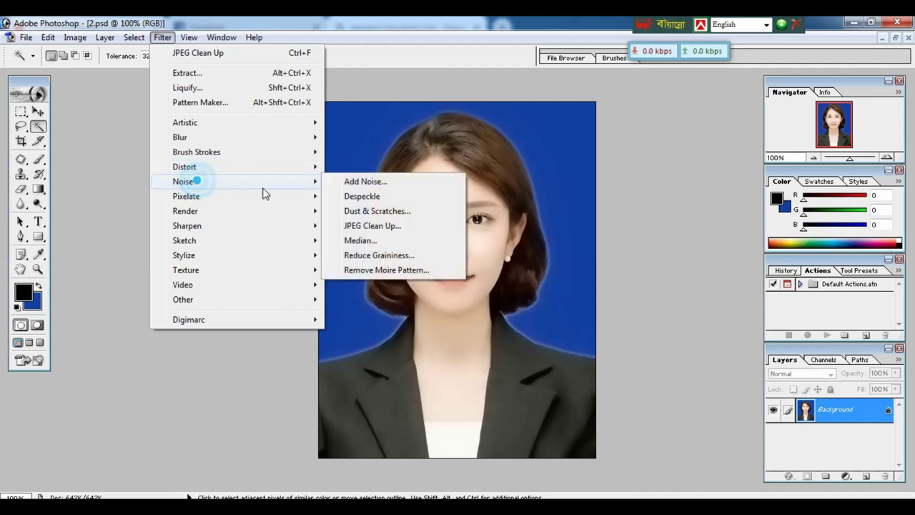
pyautogui.click(363, 225)
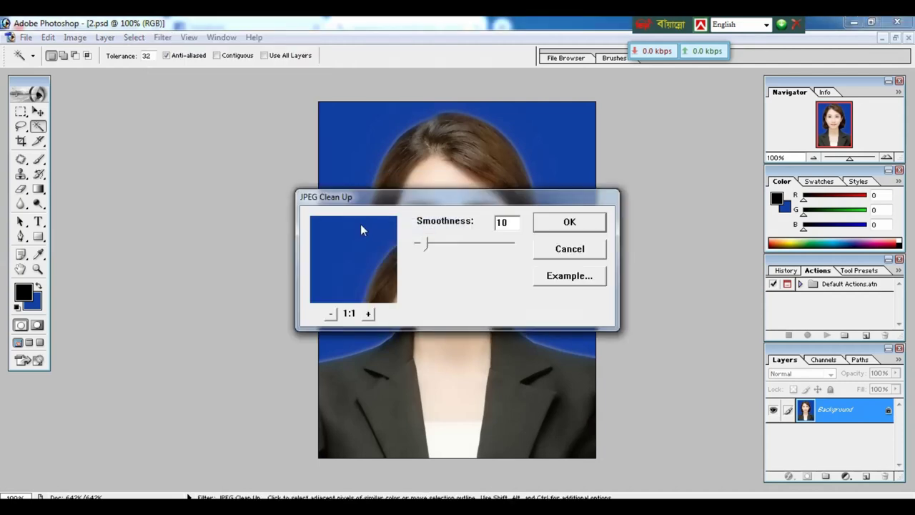
pyautogui.click(569, 279)
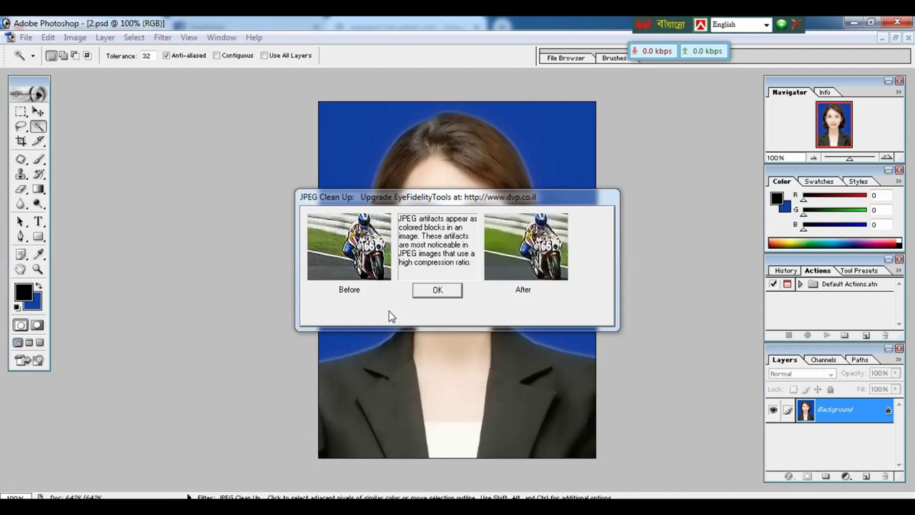
pyautogui.click(432, 294)
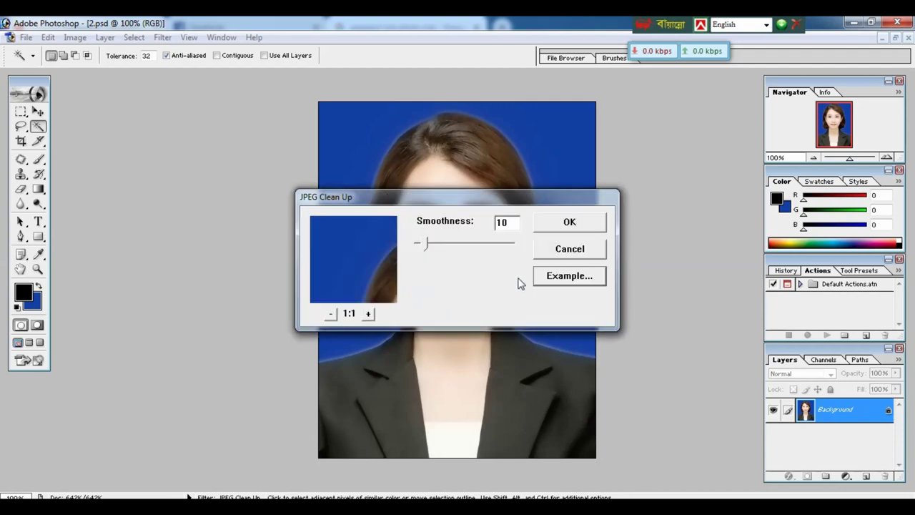
pyautogui.click(570, 249)
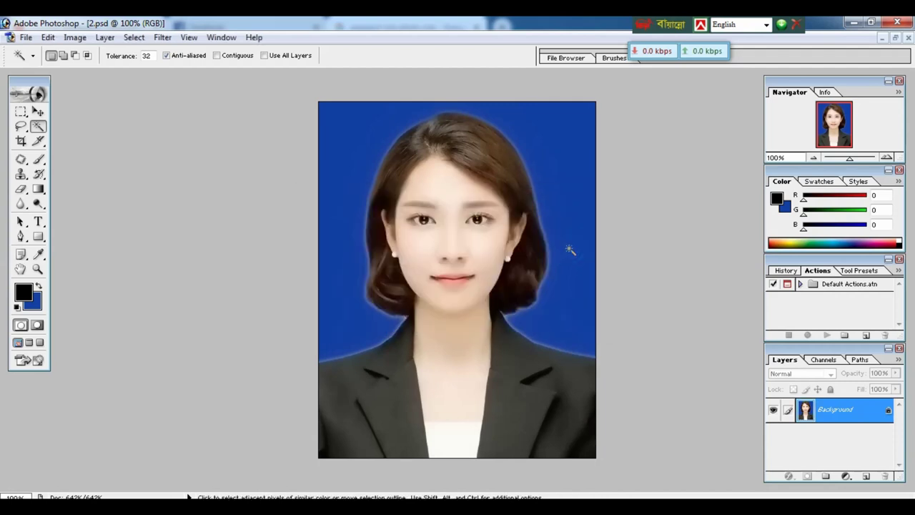
# Zoom the photo out to 66.7%, return to the windowed view, and start a new A4 document.
pyautogui.hotkey('ctrl', '-')
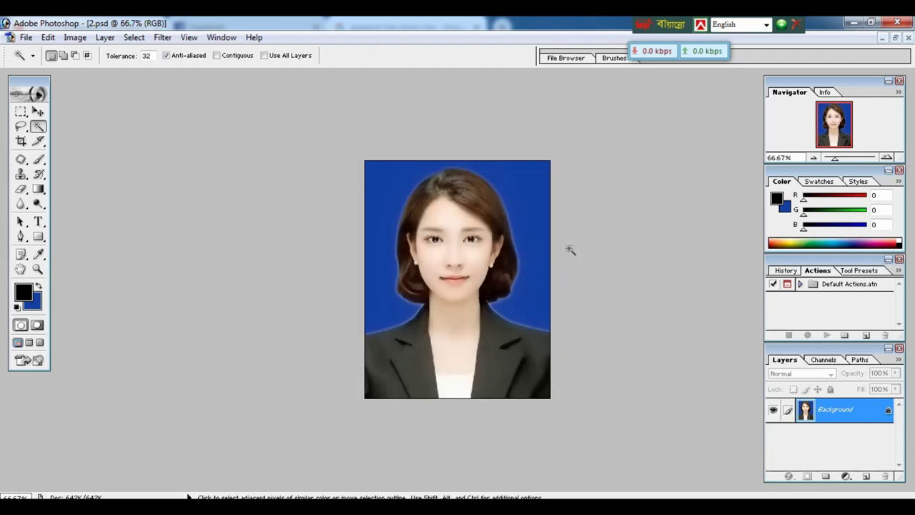
pyautogui.press('f')
pyautogui.press('f')
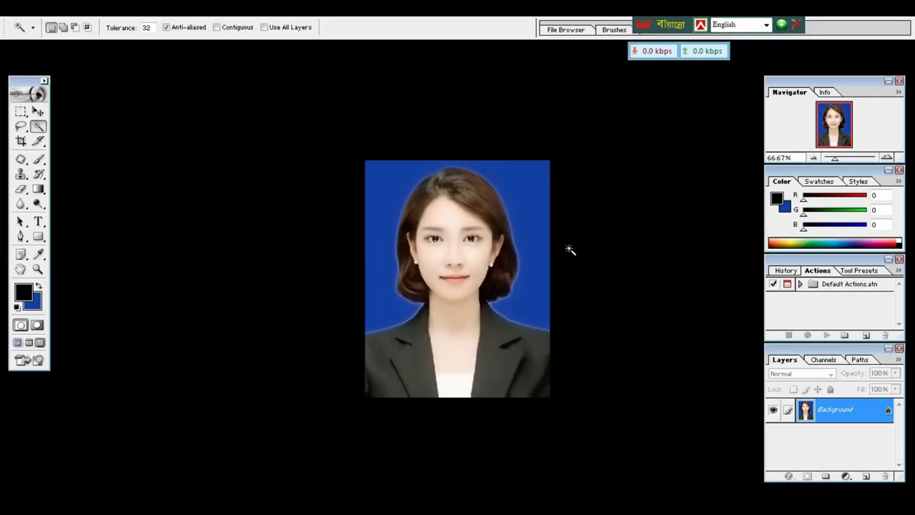
pyautogui.press('f')
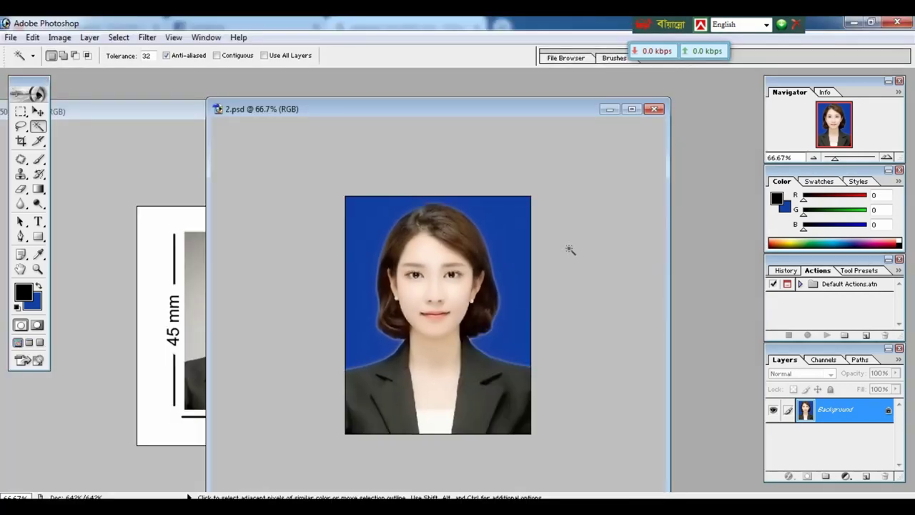
pyautogui.press('ctrl')
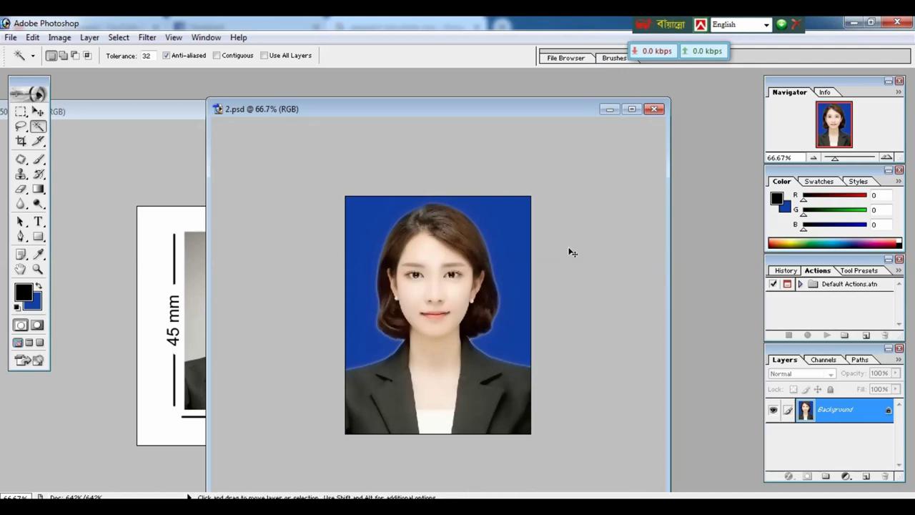
pyautogui.hotkey('ctrl', 'n')
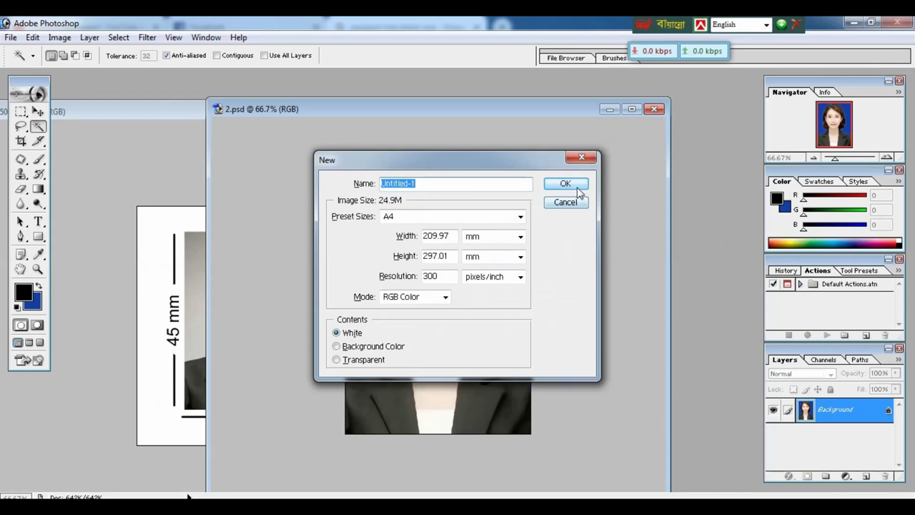
# Create the blank A4 Untitled-1 page and move the 2.psd photo window to sit beside it.
pyautogui.click(607, 176)
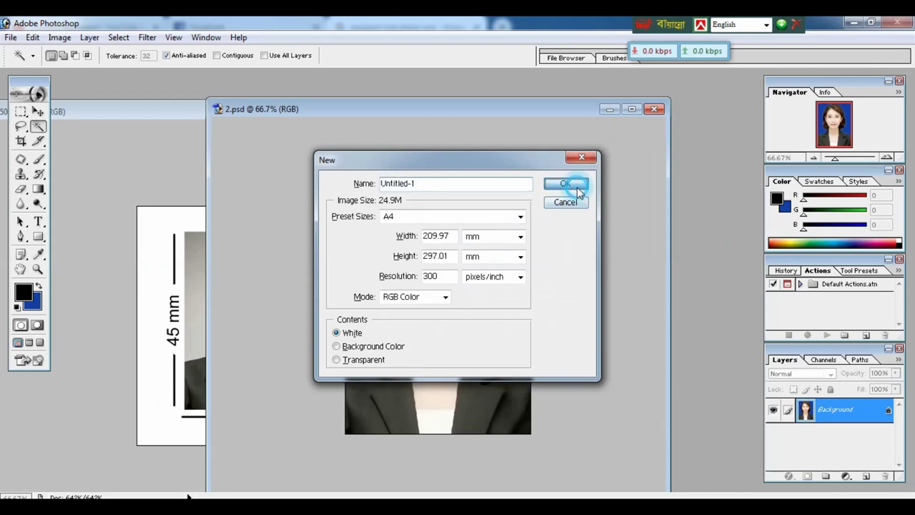
pyautogui.click(428, 153)
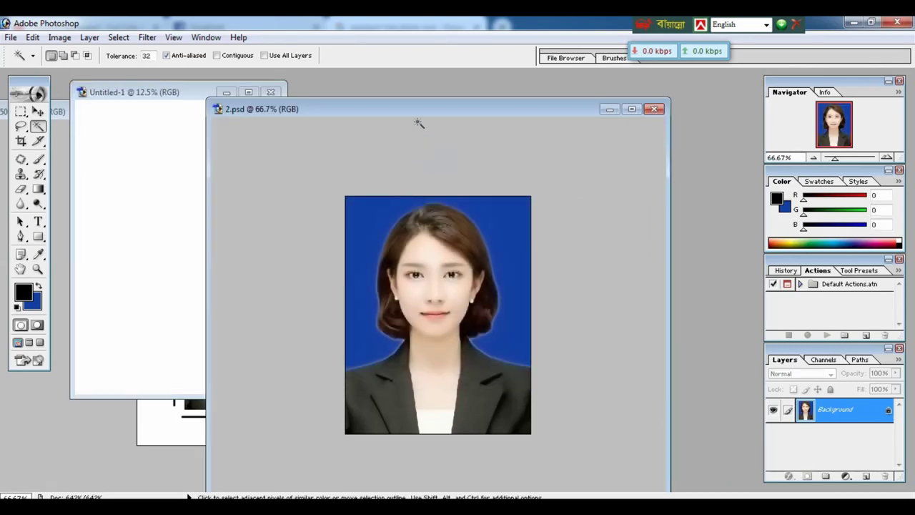
pyautogui.moveTo(413, 111); pyautogui.dragTo(489, 122)
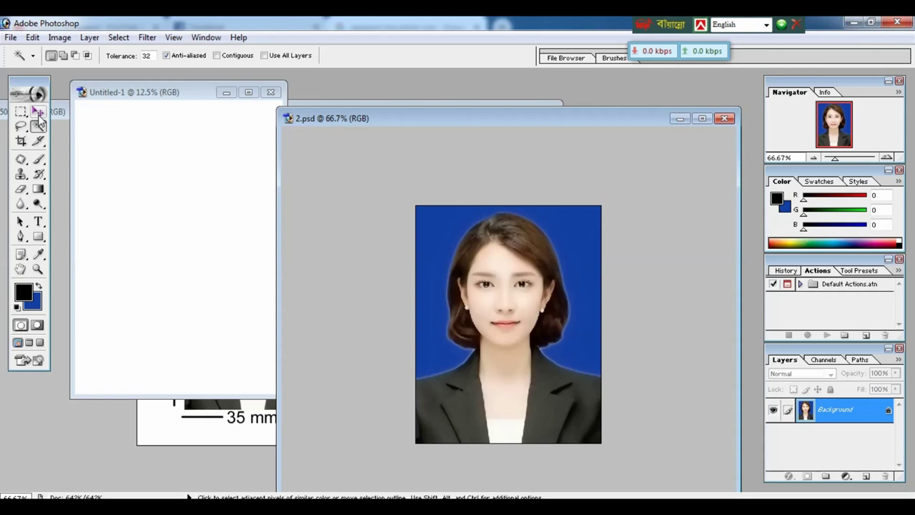
pyautogui.click(39, 115)
# Place the photo at the A4 page's top-left corner and Alt+Shift-drag a duplicate alongside it.
pyautogui.click(458, 262)
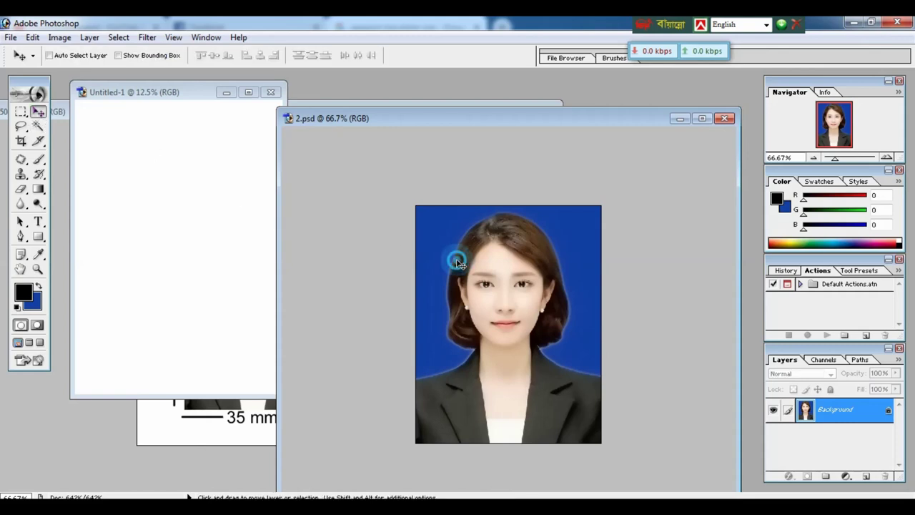
pyautogui.moveTo(458, 262); pyautogui.dragTo(94, 123)
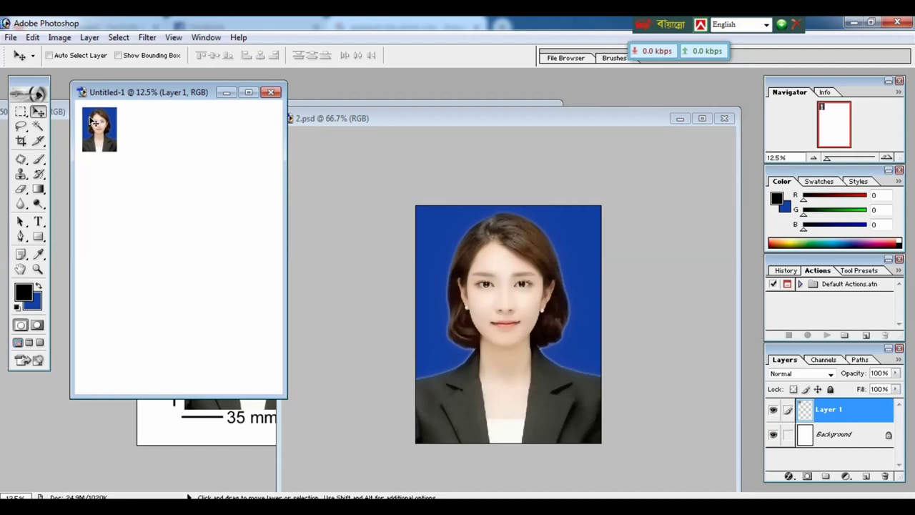
pyautogui.press('shift')
pyautogui.press('alt')
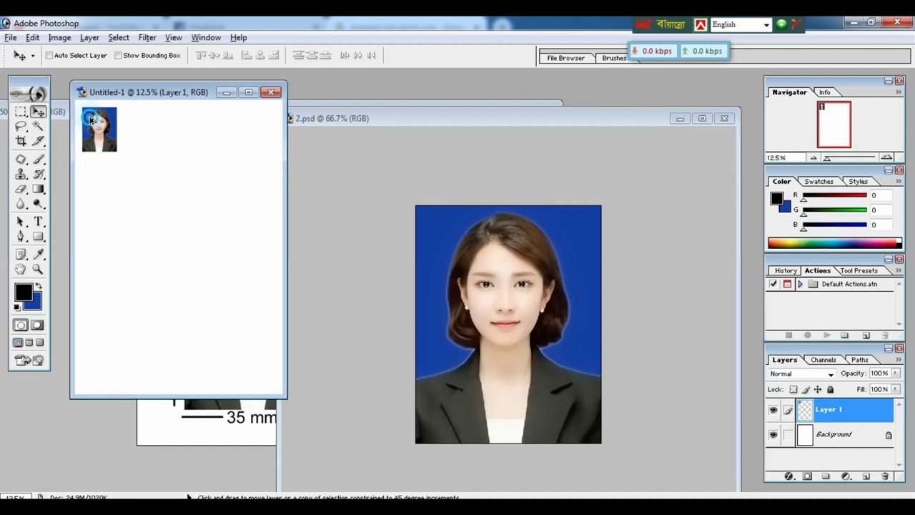
pyautogui.moveTo(93, 122); pyautogui.dragTo(249, 116)
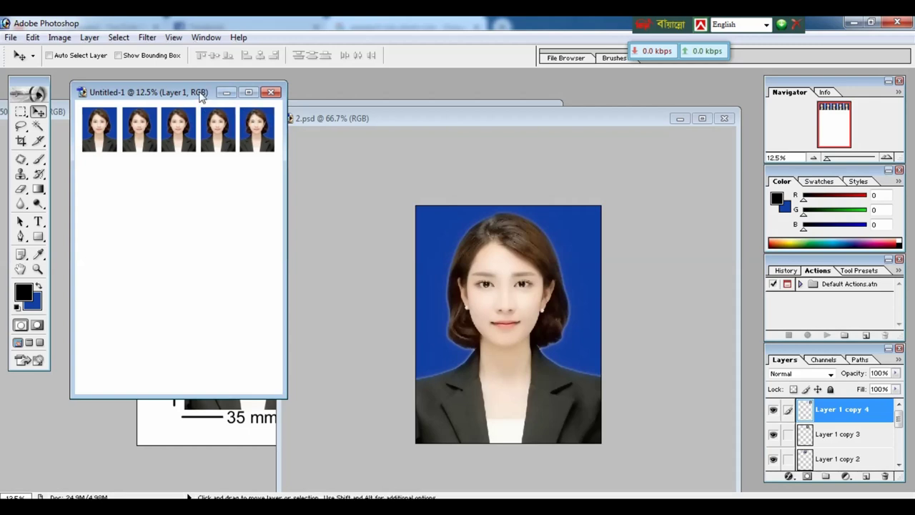
pyautogui.moveTo(199, 92); pyautogui.dragTo(350, 107)
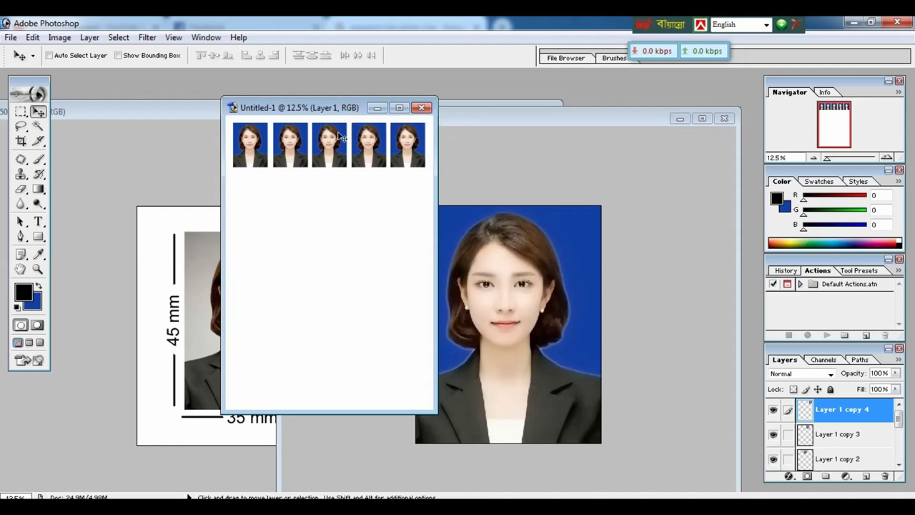
# Open Print with Preview for the A4 sheet and enable Scale to Fit Media at 94.07%.
pyautogui.click(11, 38)
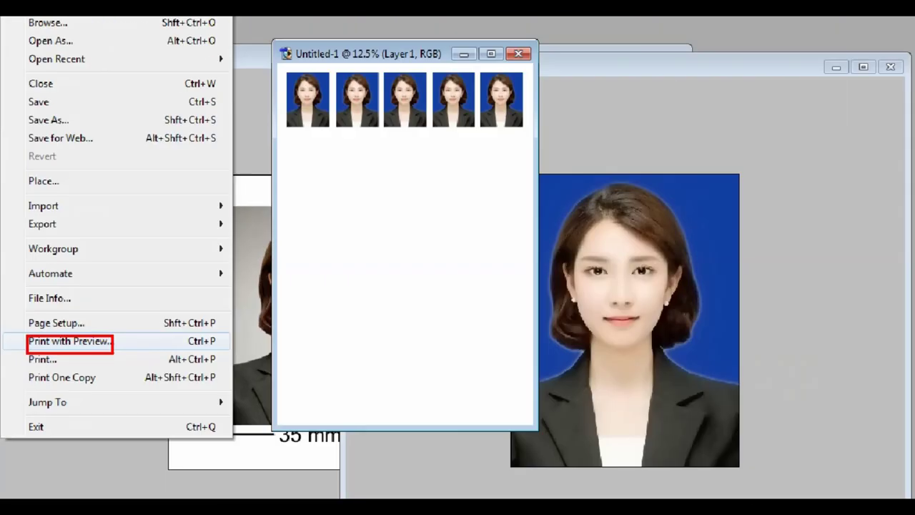
pyautogui.click(83, 342)
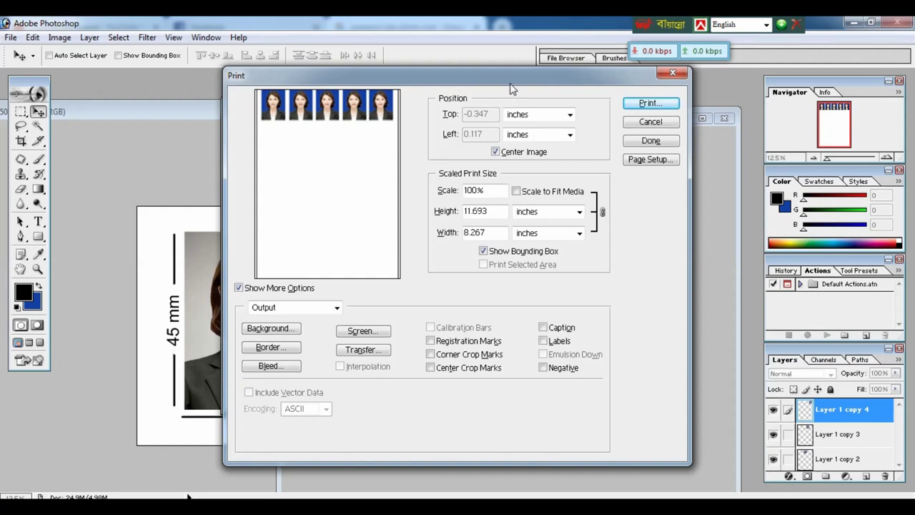
pyautogui.moveTo(510, 83); pyautogui.dragTo(476, 119)
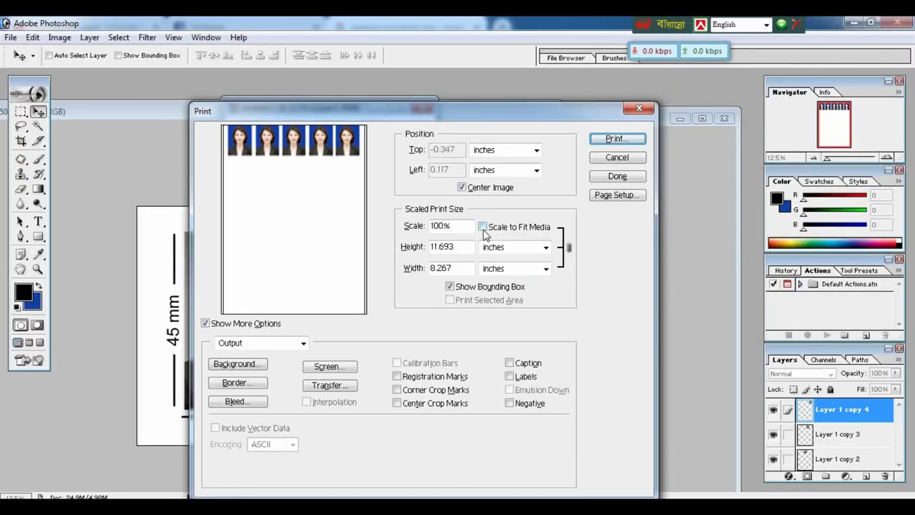
pyautogui.click(447, 213)
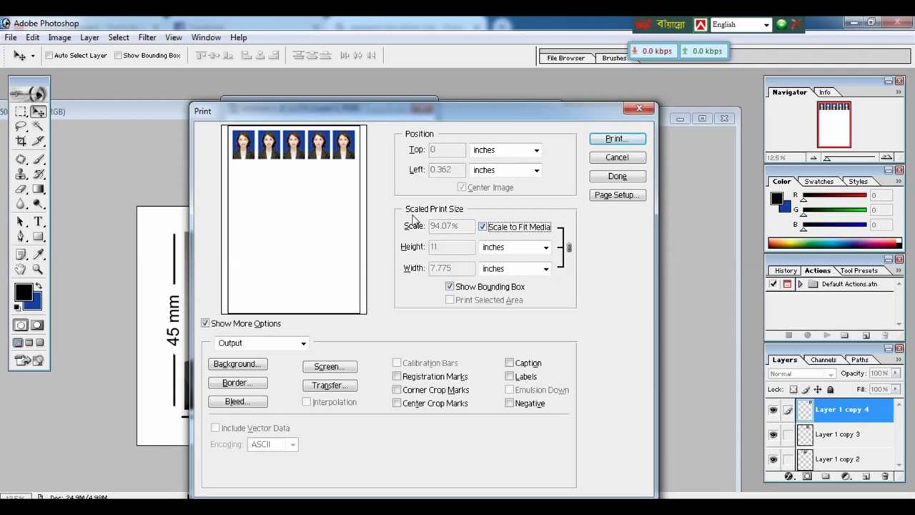